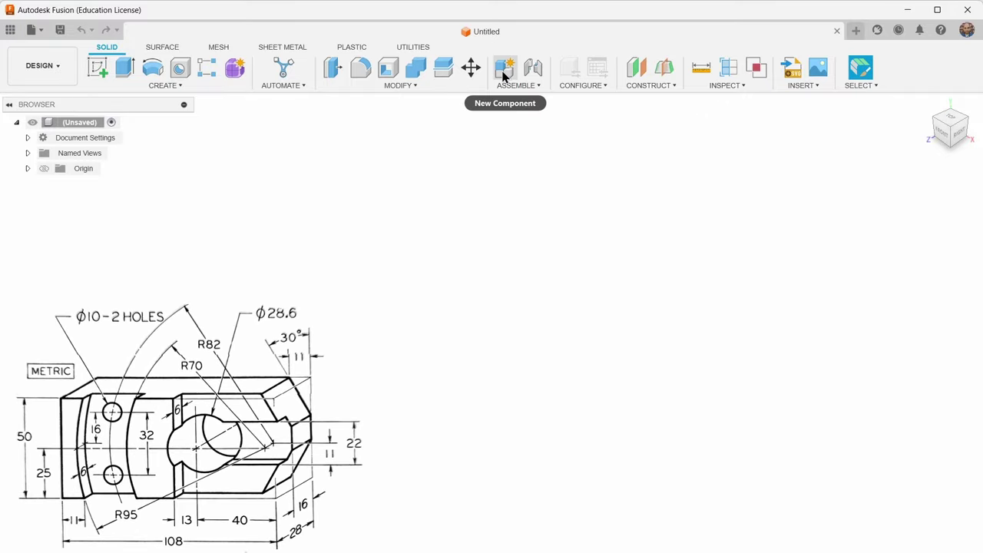
# Create a new component named 'Index Slide'.
pyautogui.click(504, 75)
pyautogui.doubleClick(860, 243)
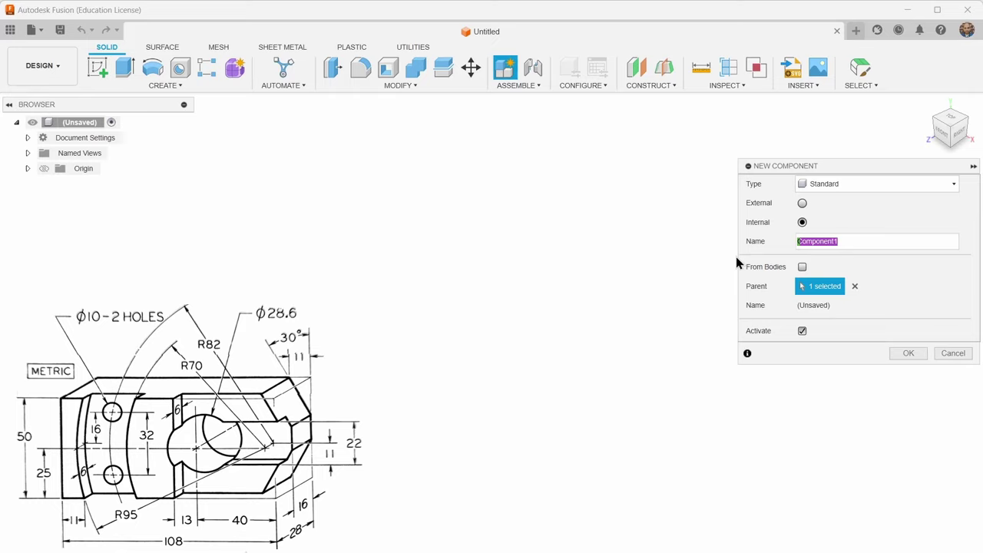
pyautogui.write('Index ')
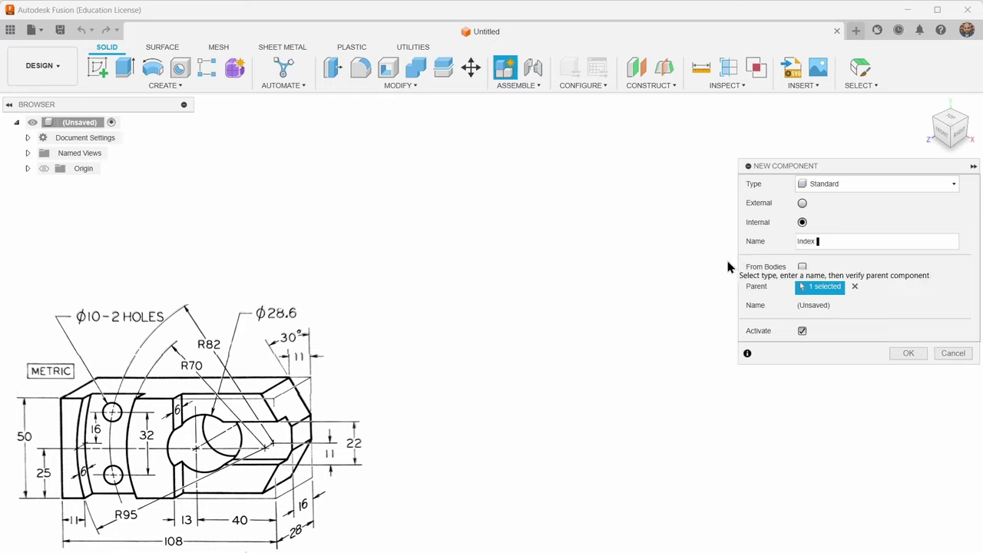
pyautogui.write('Slide')
pyautogui.press('Return')
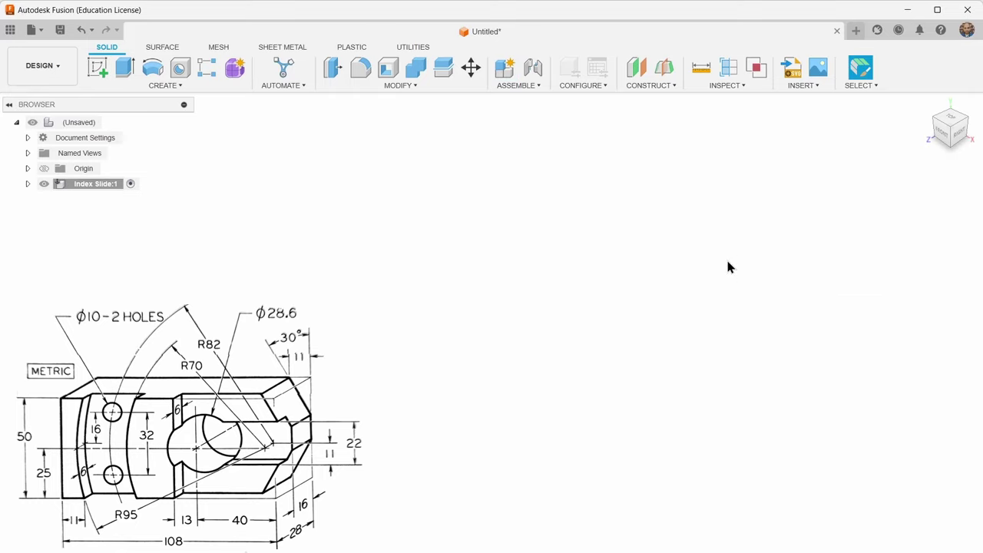
# On the front plane, sketch a 108 × 50 mm rectangle from the origin.
pyautogui.click(99, 70)
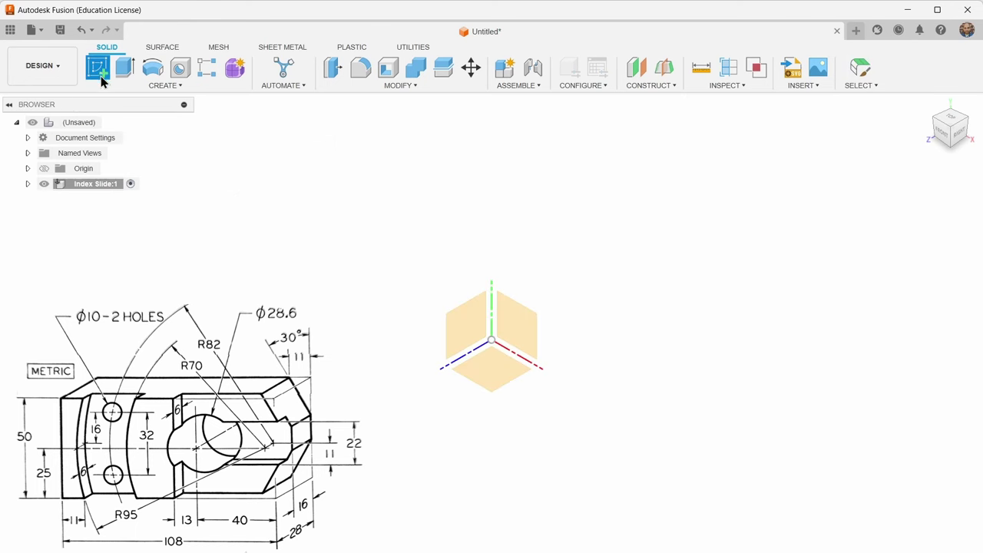
pyautogui.click(522, 334)
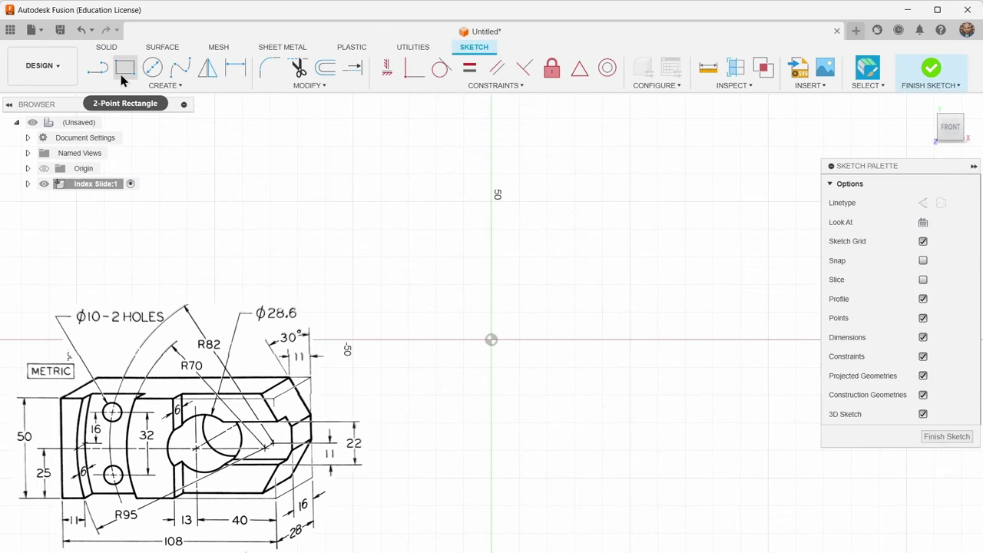
pyautogui.click(124, 74)
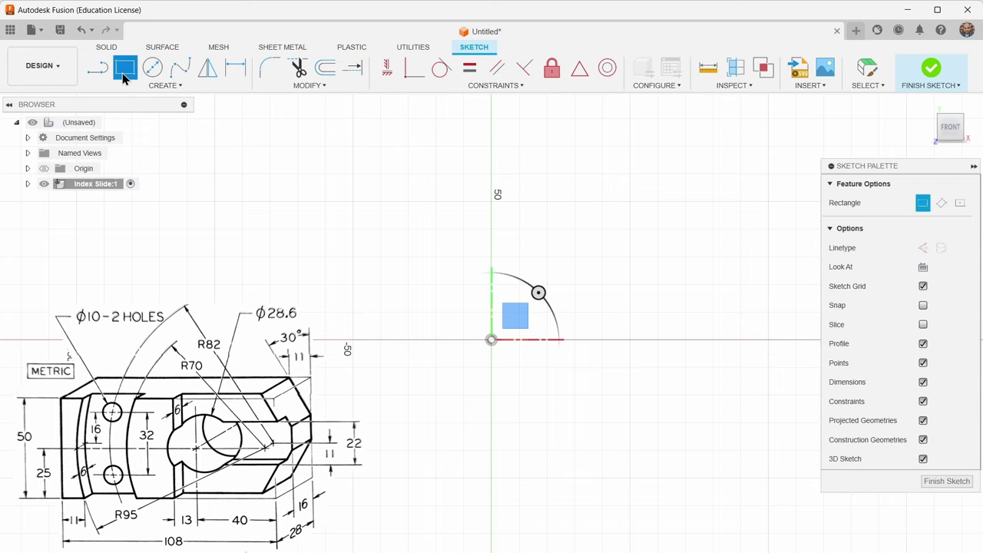
pyautogui.click(491, 340)
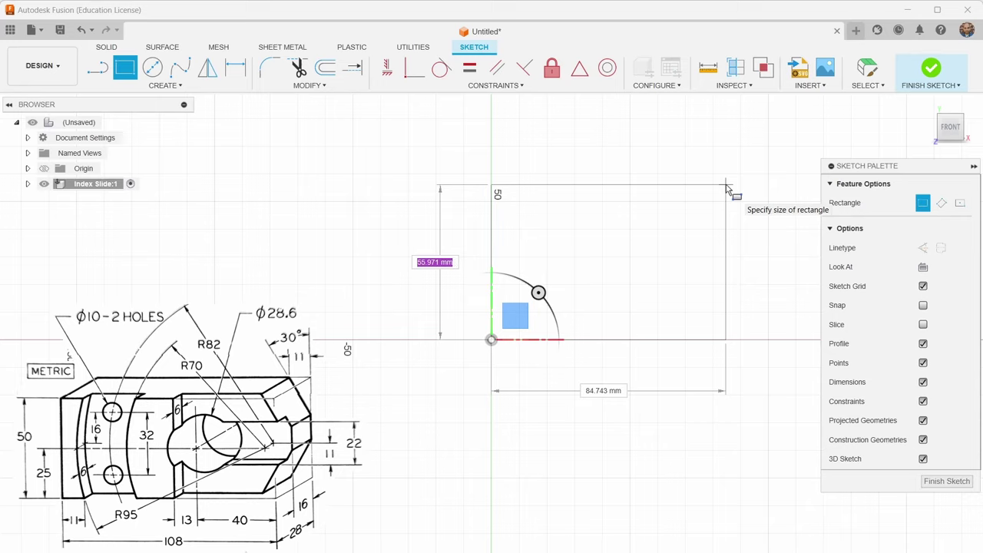
pyautogui.write('50')
pyautogui.press('Tab')
pyautogui.write('1')
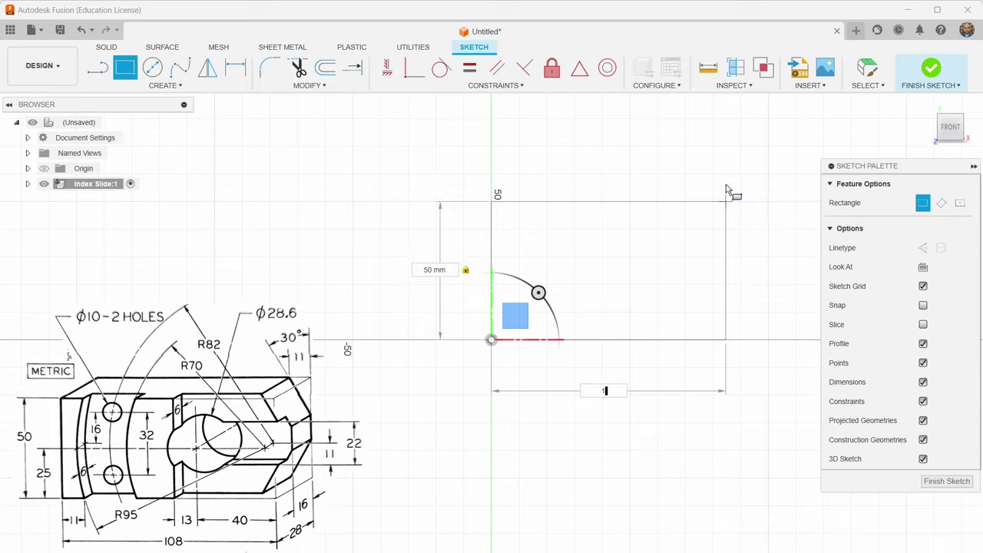
pyautogui.write('08')
pyautogui.press('Return')
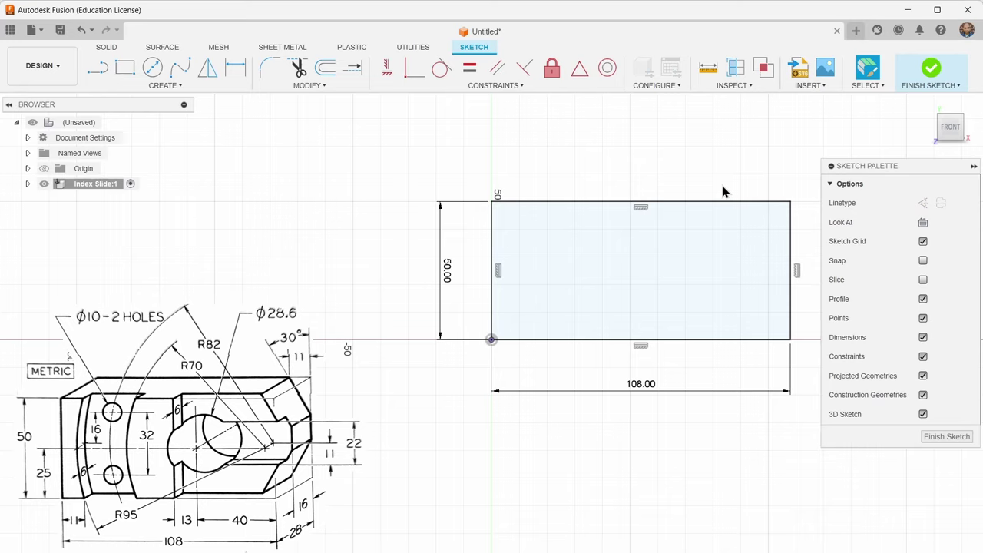
# Draw a horizontal construction line between the right and left edge midpoints.
pyautogui.click(98, 67)
pyautogui.click(492, 339)
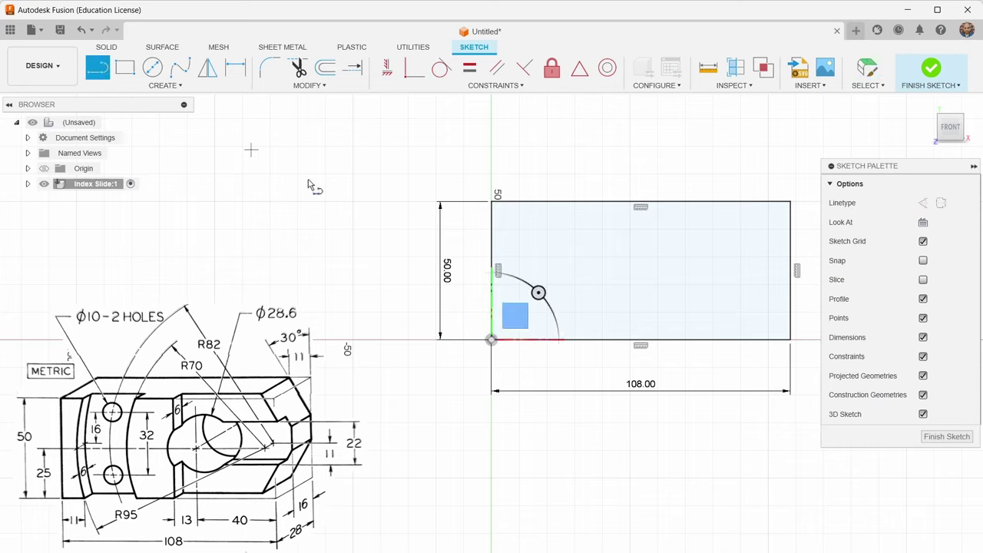
pyautogui.click(791, 271)
pyautogui.click(492, 271)
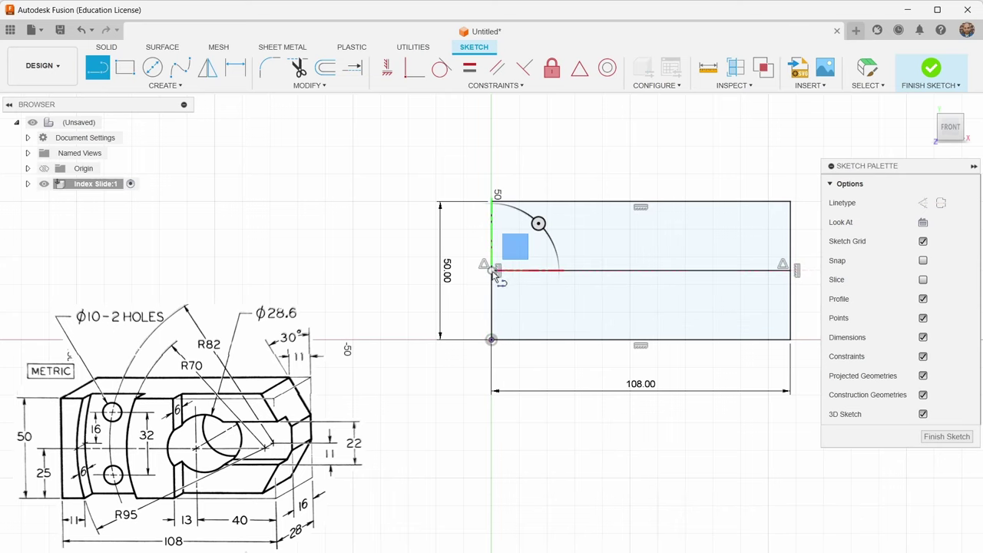
pyautogui.press('Escape')
pyautogui.click(712, 273)
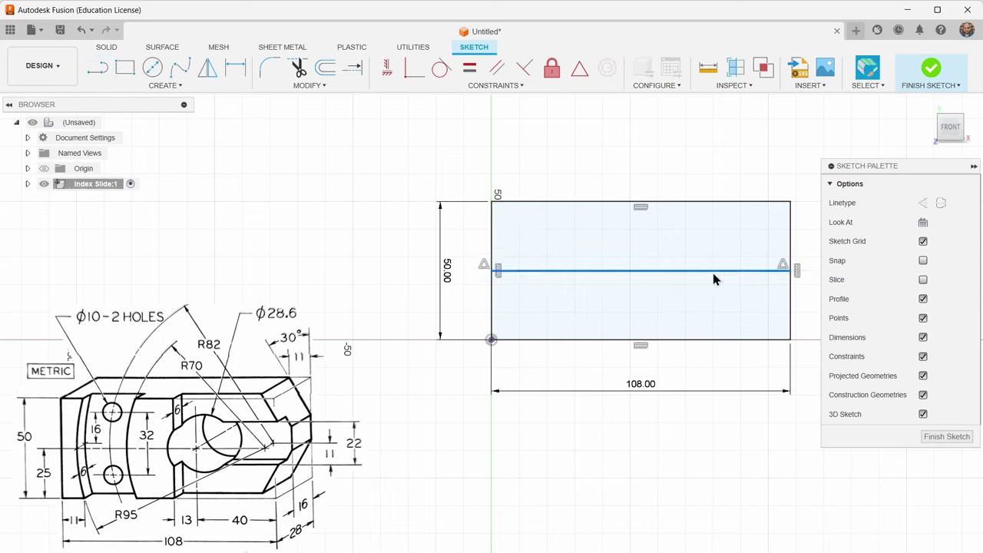
pyautogui.press('x')
pyautogui.click(726, 165)
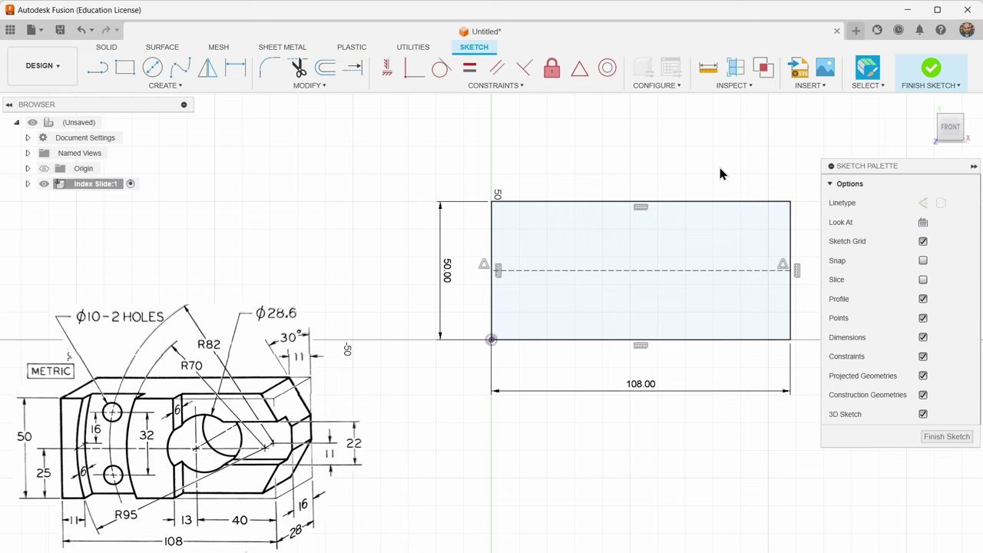
# Draw a diagonal line from the bottom edge to the right edge across the corner.
pyautogui.click(98, 69)
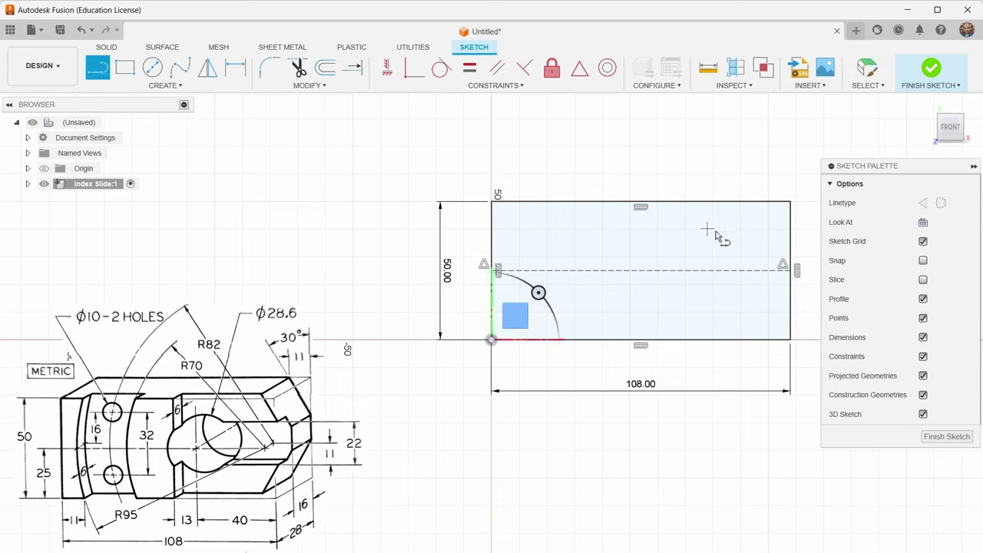
pyautogui.click(759, 338)
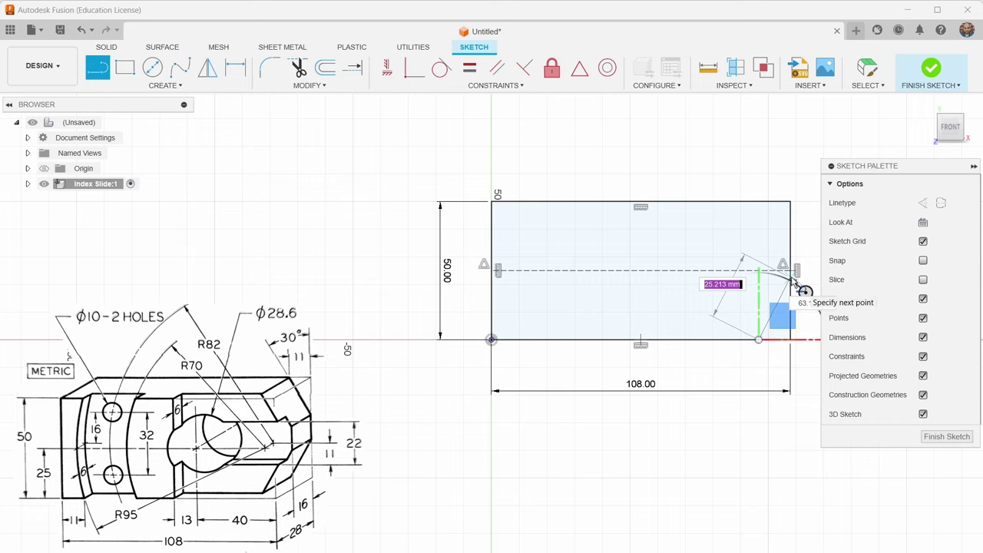
pyautogui.click(790, 277)
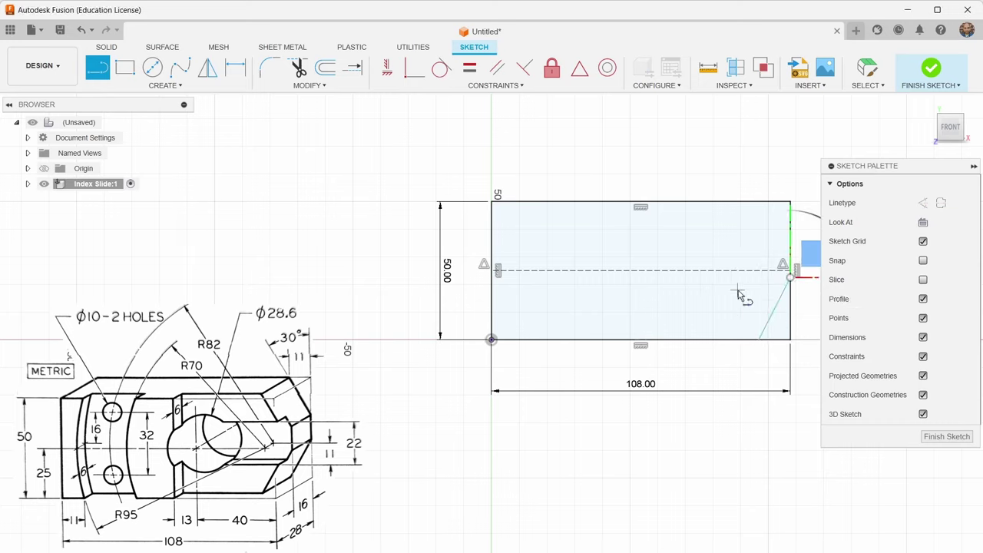
pyautogui.press('Escape')
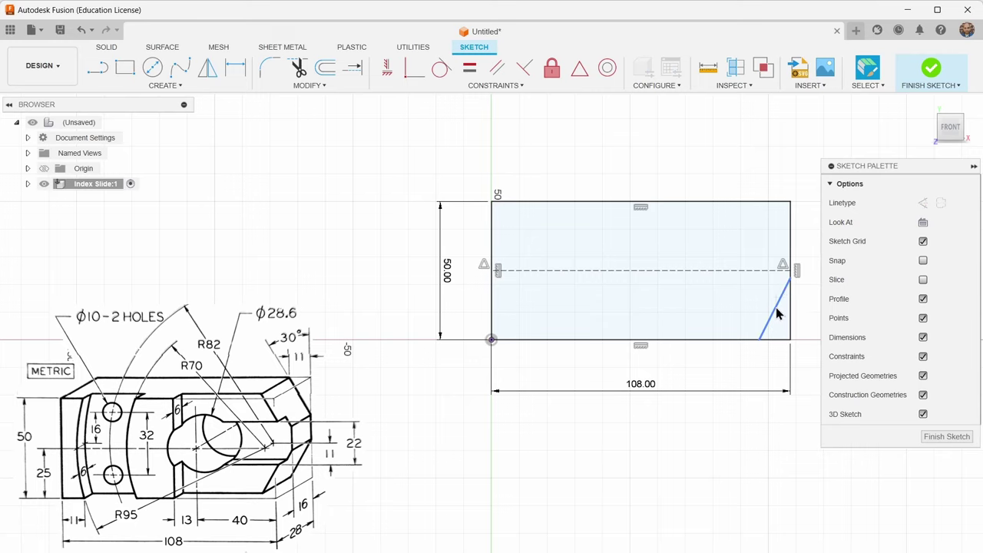
# Dimension the corner cut at 30° to the right edge and 11 mm from the corner.
pyautogui.click(776, 312)
pyautogui.keyDown('shift'); pyautogui.click(790, 318); pyautogui.keyUp('shift')
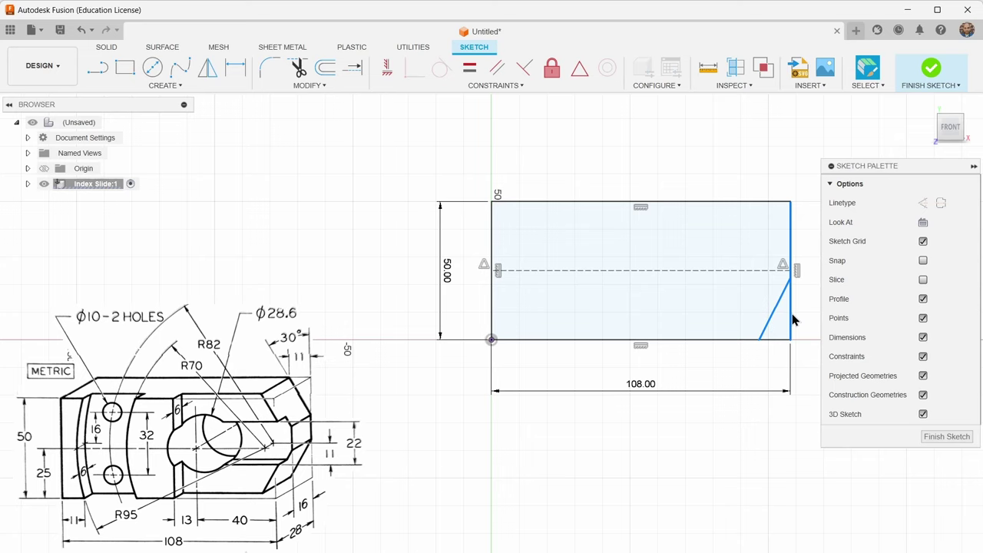
pyautogui.press('d')
pyautogui.click(760, 371)
pyautogui.write('30')
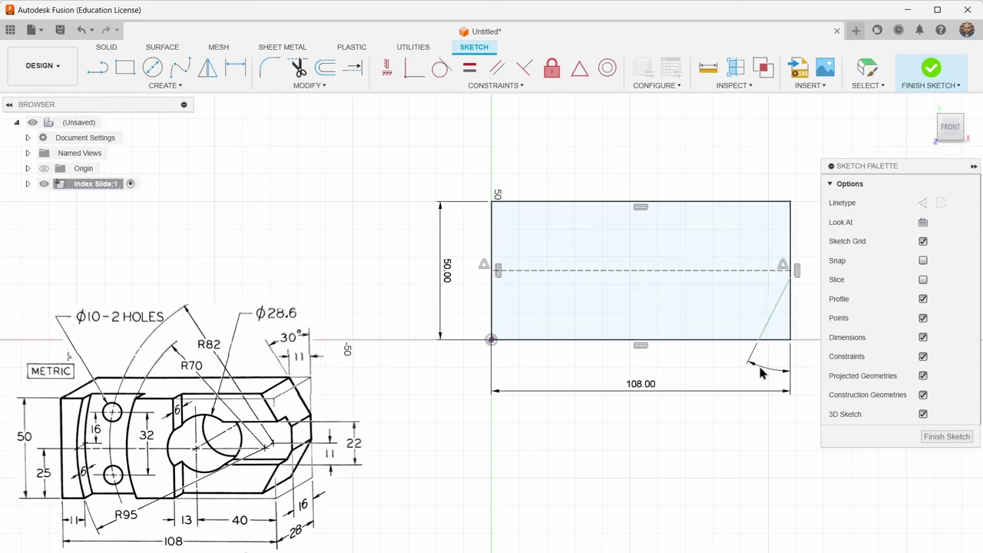
pyautogui.press('Return')
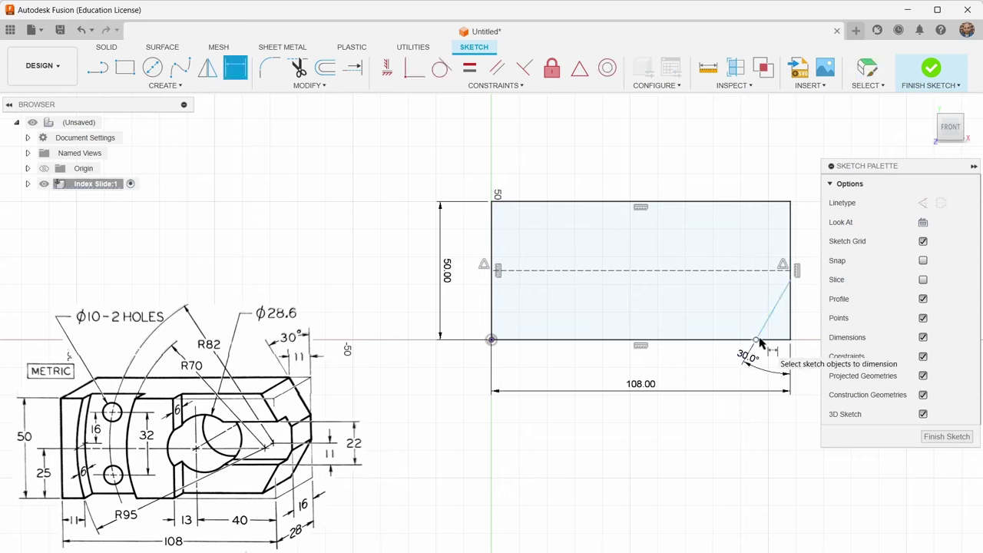
pyautogui.click(757, 339)
pyautogui.click(791, 339)
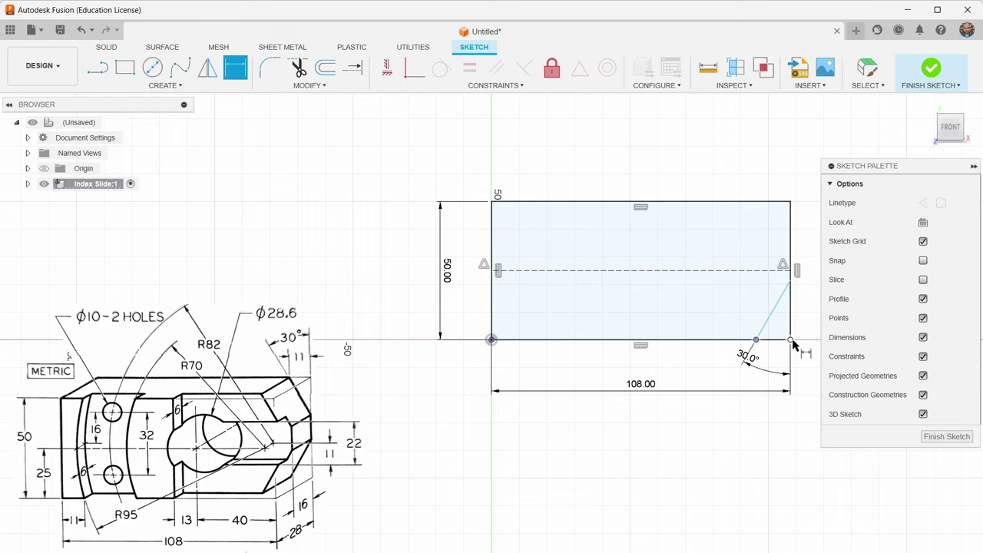
pyautogui.click(813, 346)
pyautogui.write('11')
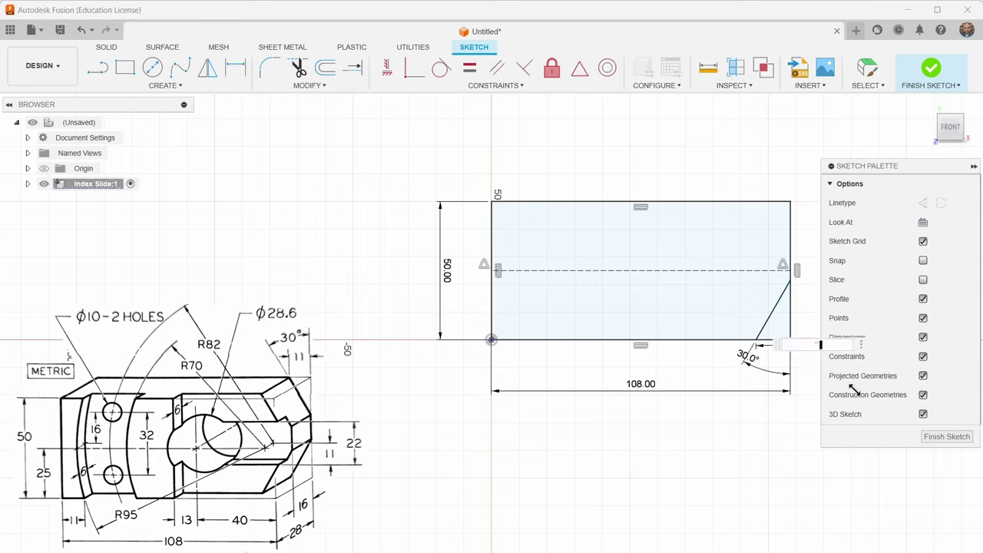
pyautogui.press('Return')
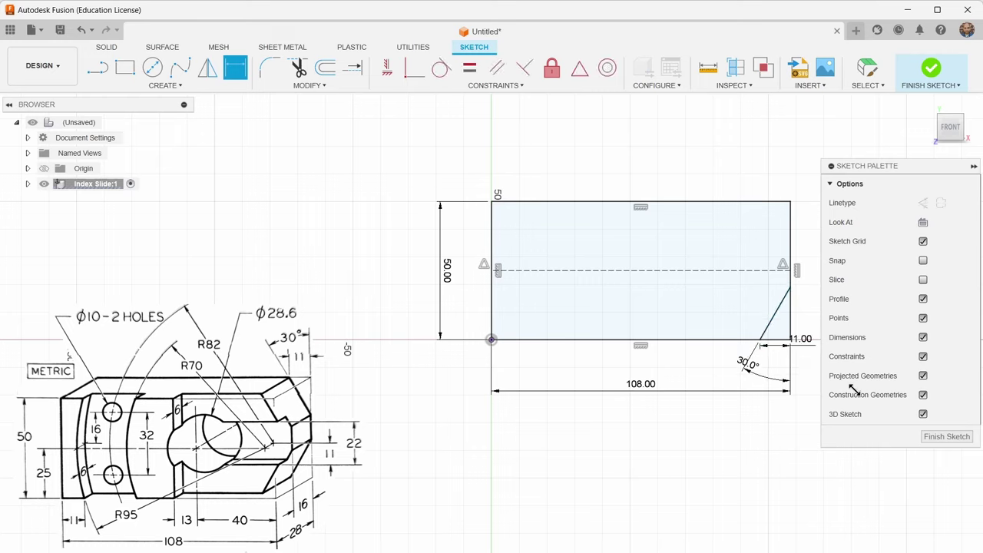
# Mirror the diagonal corner cut about the horizontal centre construction line.
pyautogui.press('Escape')
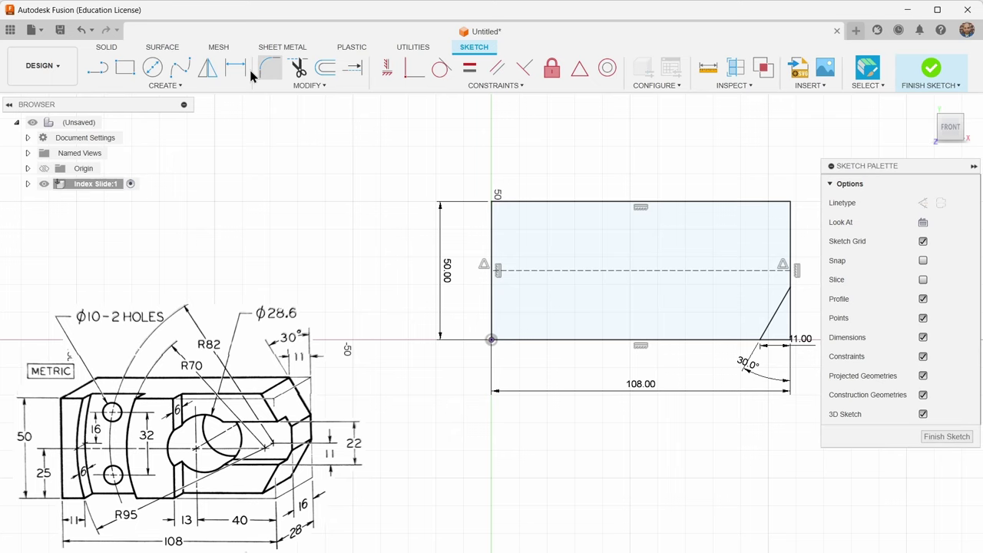
pyautogui.click(161, 86)
pyautogui.click(141, 240)
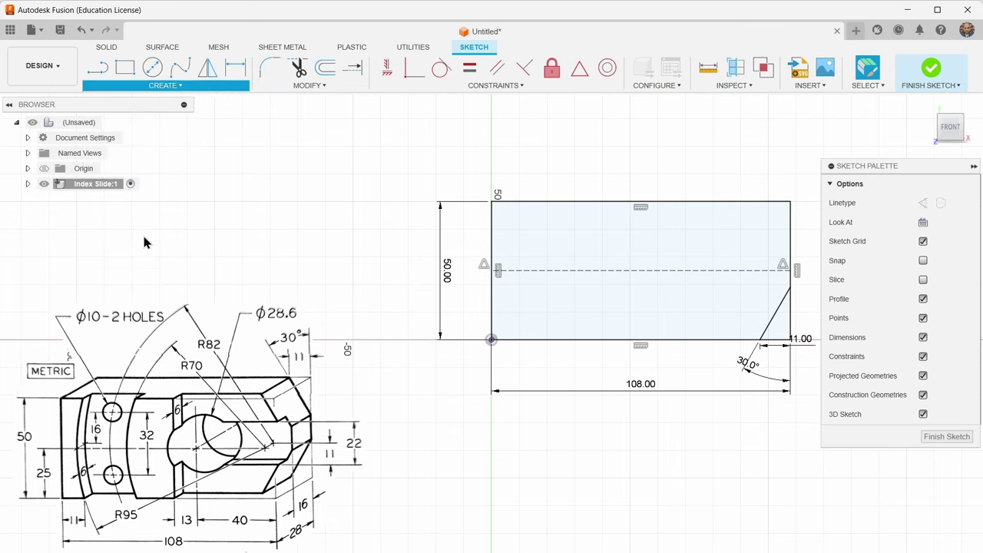
pyautogui.click(775, 312)
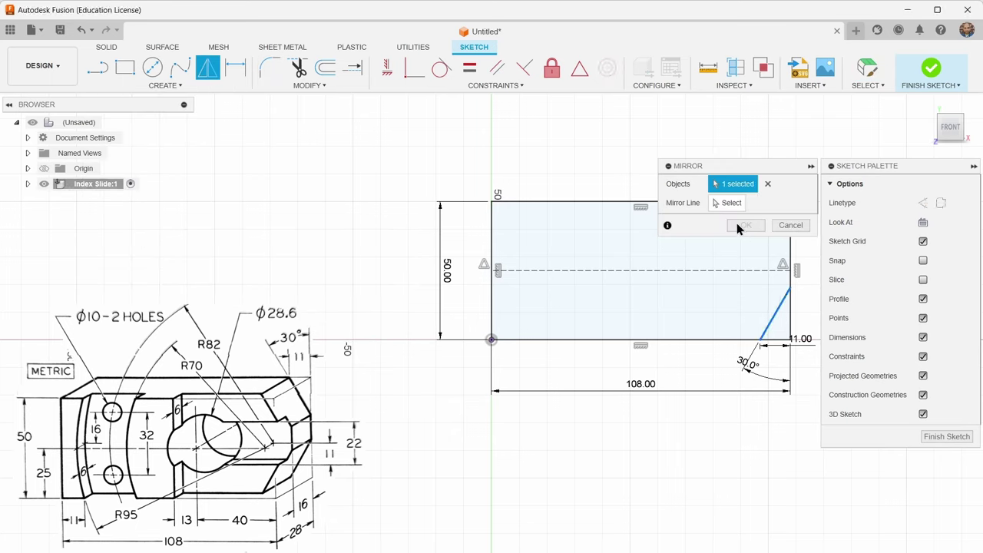
pyautogui.click(731, 203)
pyautogui.click(745, 271)
pyautogui.click(745, 225)
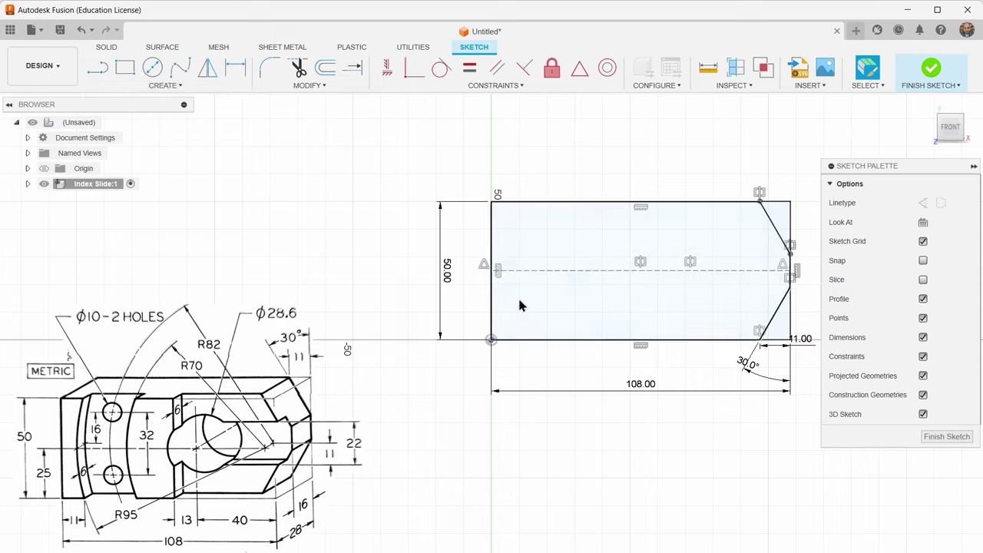
# Draw a three-point arc across the left end from the top edge to the bottom edge.
pyautogui.click(162, 86)
pyautogui.moveTo(180, 137)
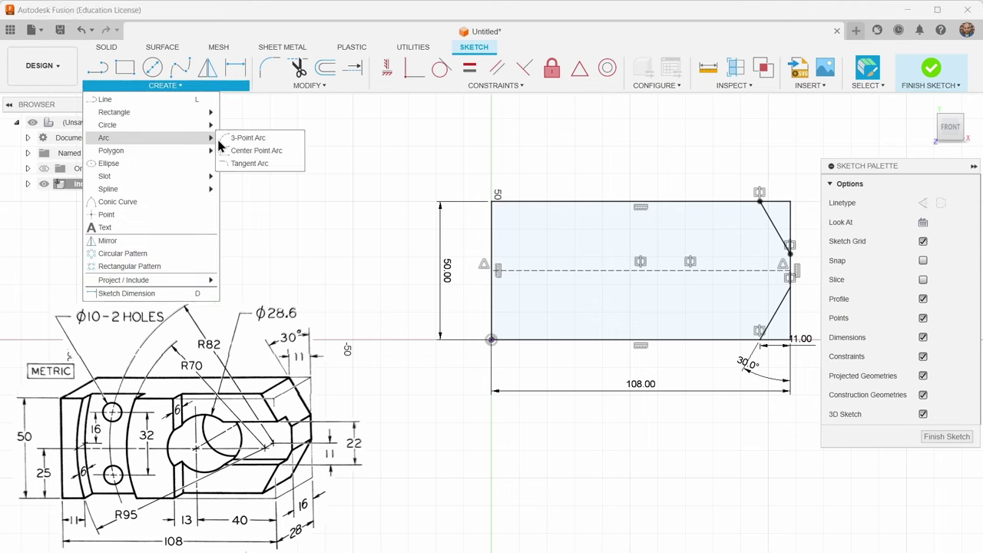
pyautogui.click(248, 138)
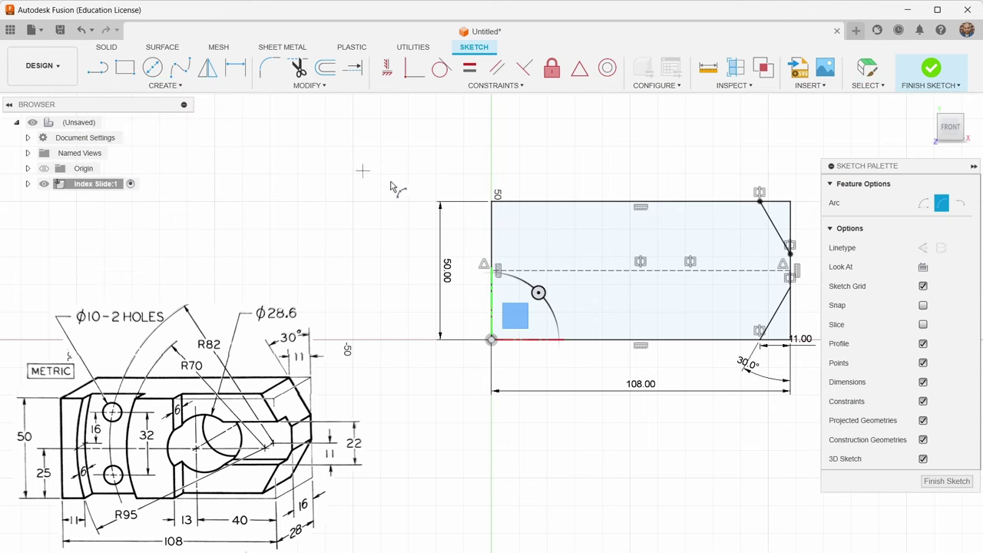
pyautogui.click(533, 201)
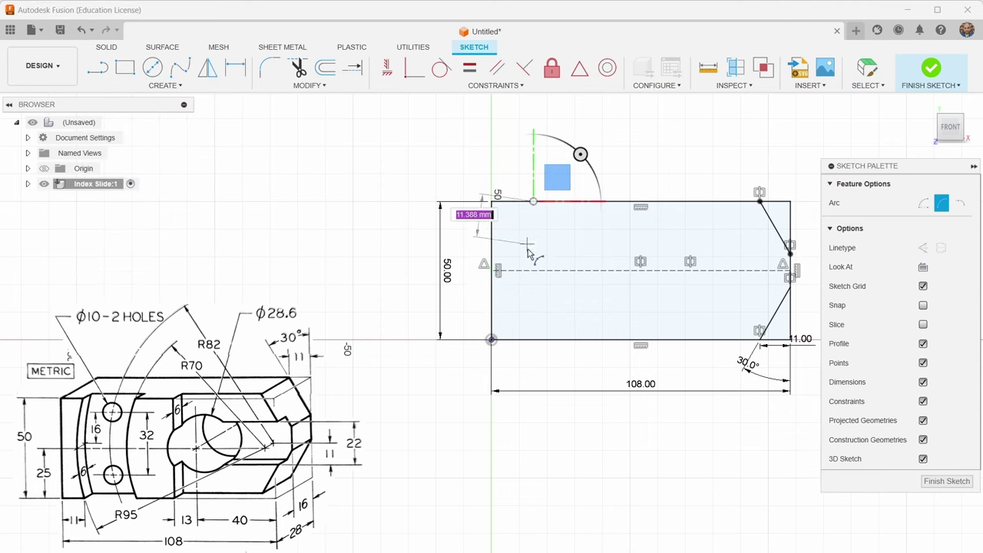
pyautogui.click(535, 340)
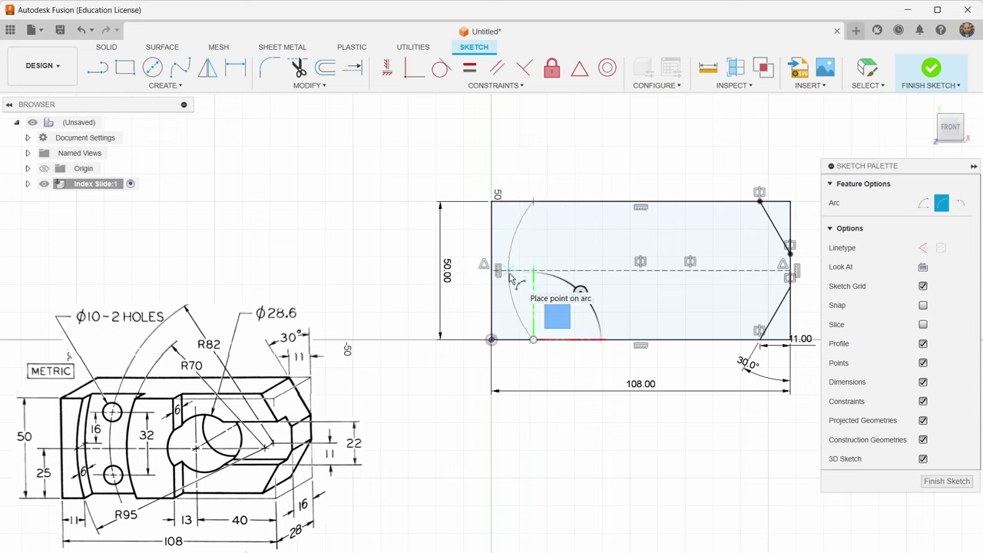
pyautogui.click(510, 277)
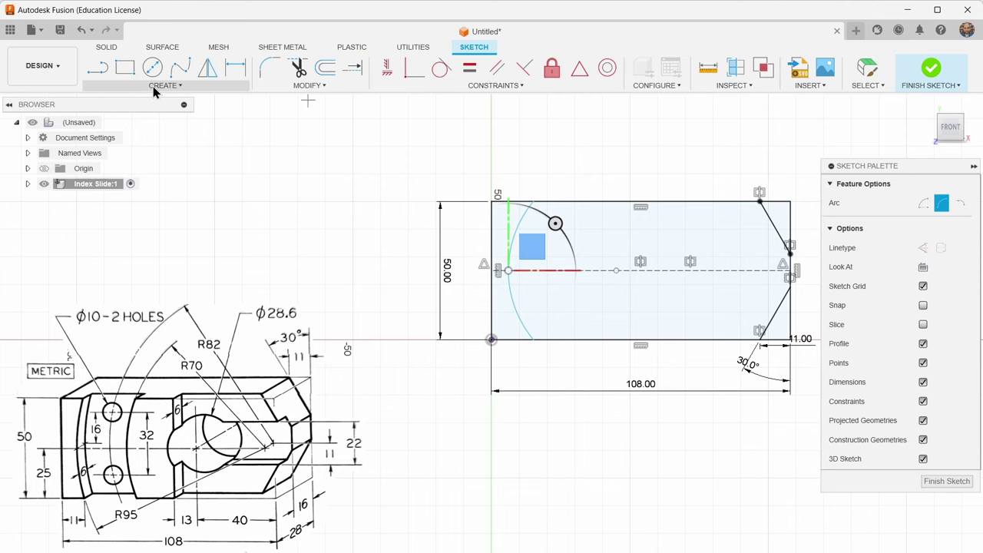
# Dimension the arc's lower endpoint 11 mm from the origin.
pyautogui.click(235, 69)
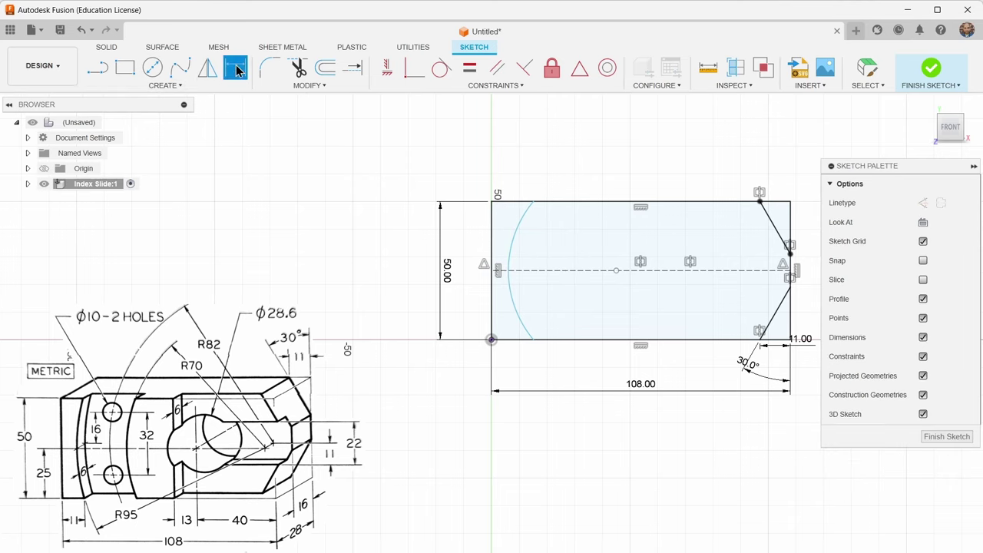
pyautogui.click(492, 339)
pyautogui.click(533, 339)
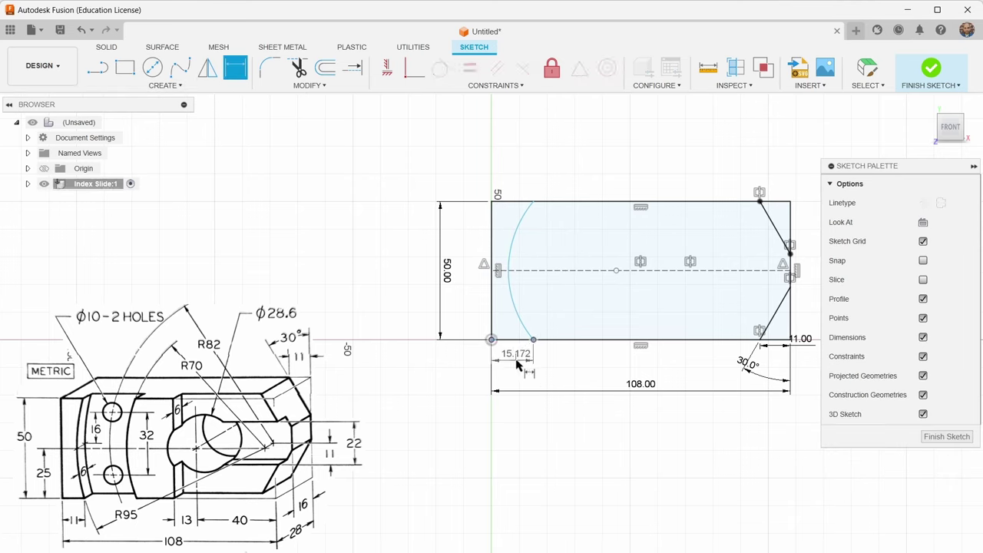
pyautogui.click(517, 366)
pyautogui.write('11')
pyautogui.press('Return')
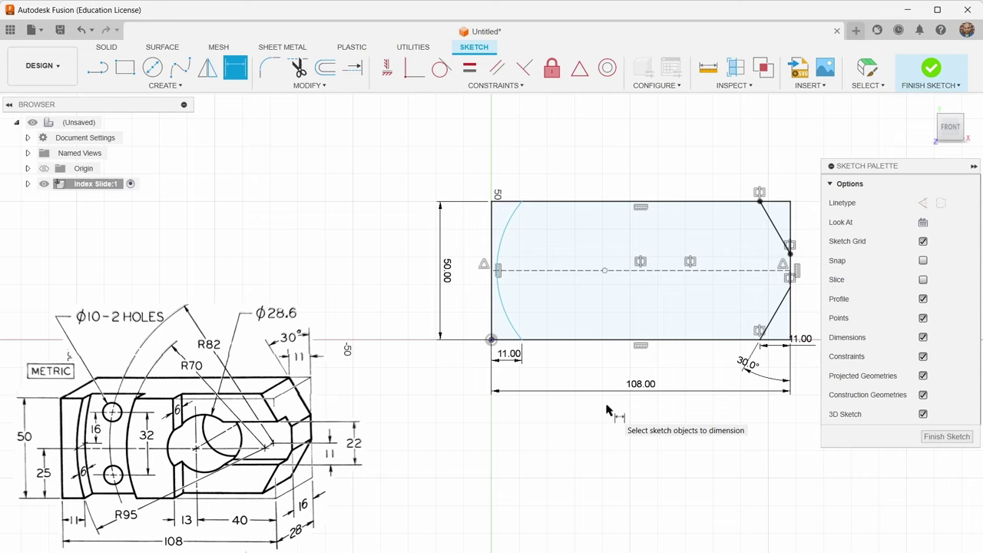
pyautogui.press('Escape')
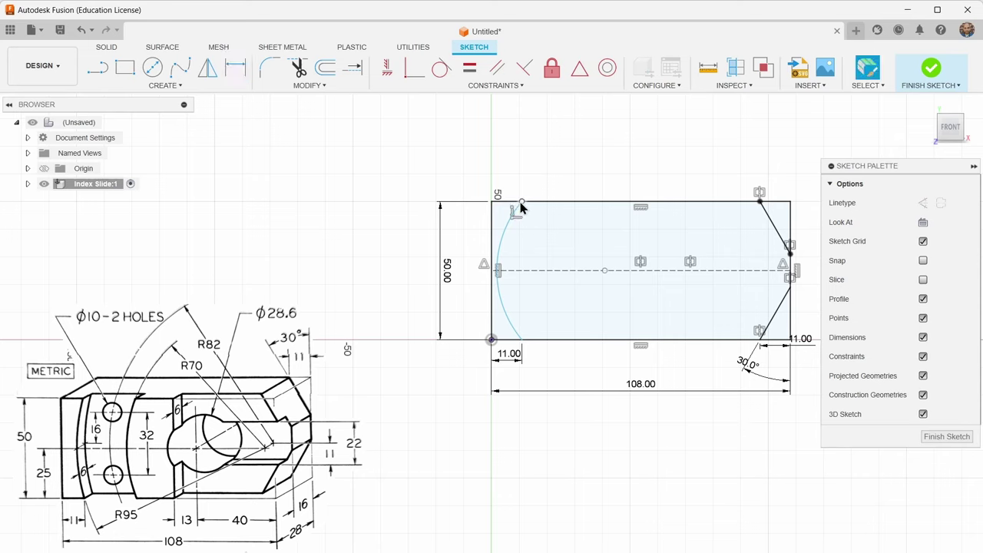
# Set the arc radius to 95 and slide its top endpoint along the top edge.
pyautogui.click(504, 238)
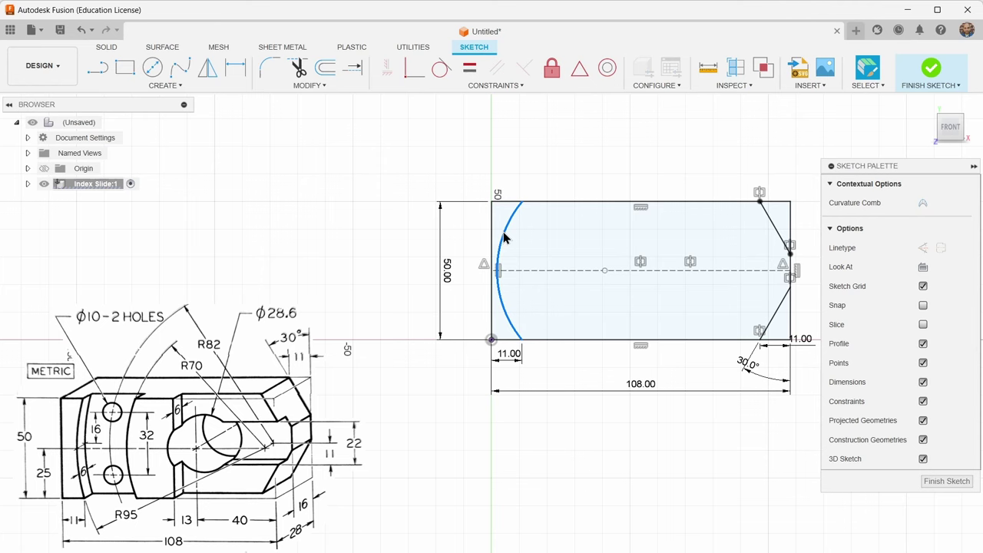
pyautogui.press('d')
pyautogui.click(503, 238)
pyautogui.click(566, 341)
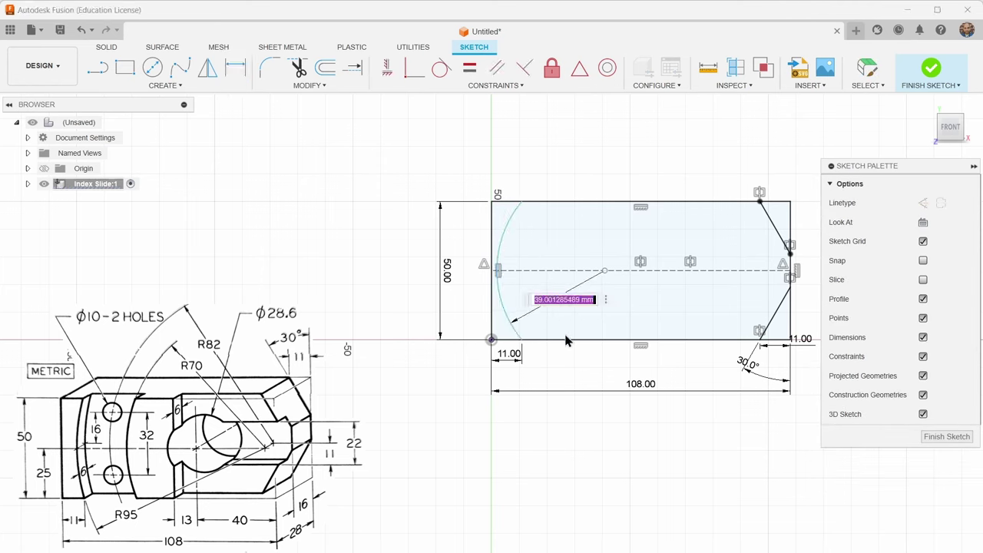
pyautogui.write('95')
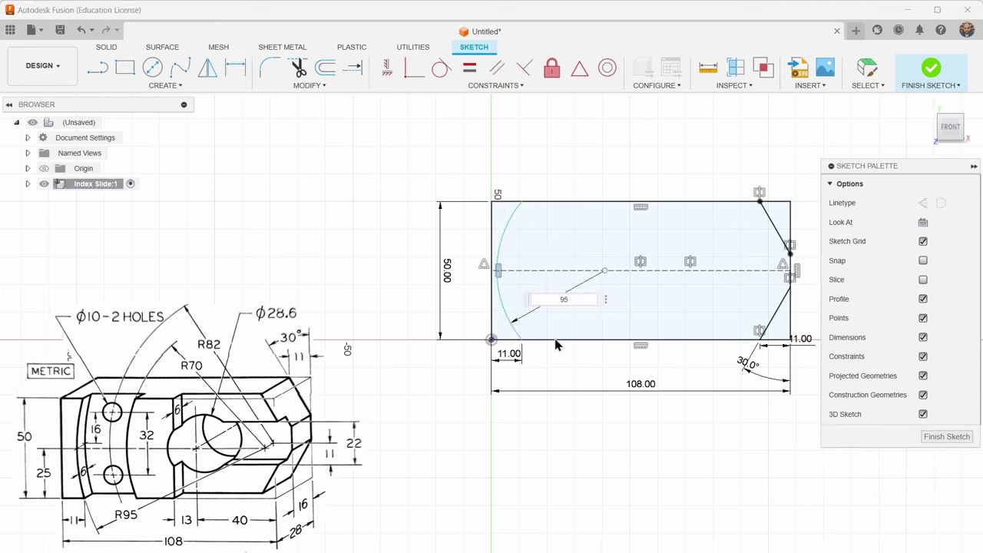
pyautogui.press('Return')
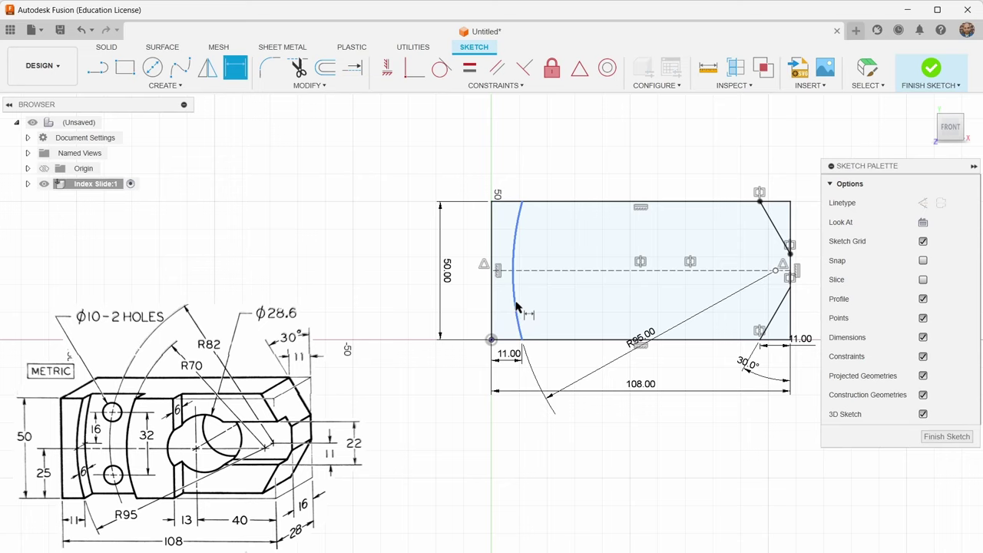
pyautogui.press('Escape')
pyautogui.moveTo(519, 208)
pyautogui.mouseDown()
pyautogui.moveTo(622, 222)
pyautogui.moveTo(515, 203)
pyautogui.mouseUp()
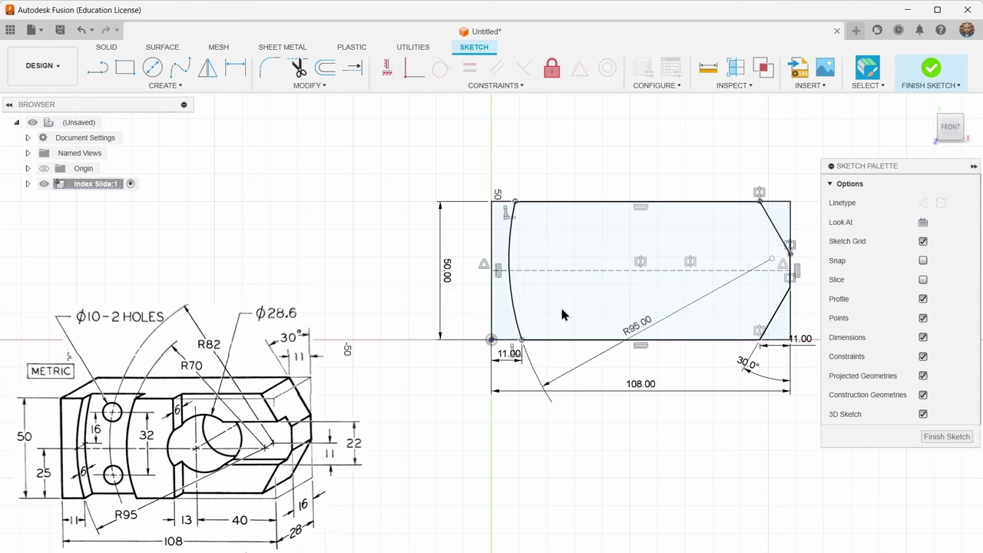
# Make the R95 arc centre coincident with the centre line and move the R95 label below.
pyautogui.click(387, 67)
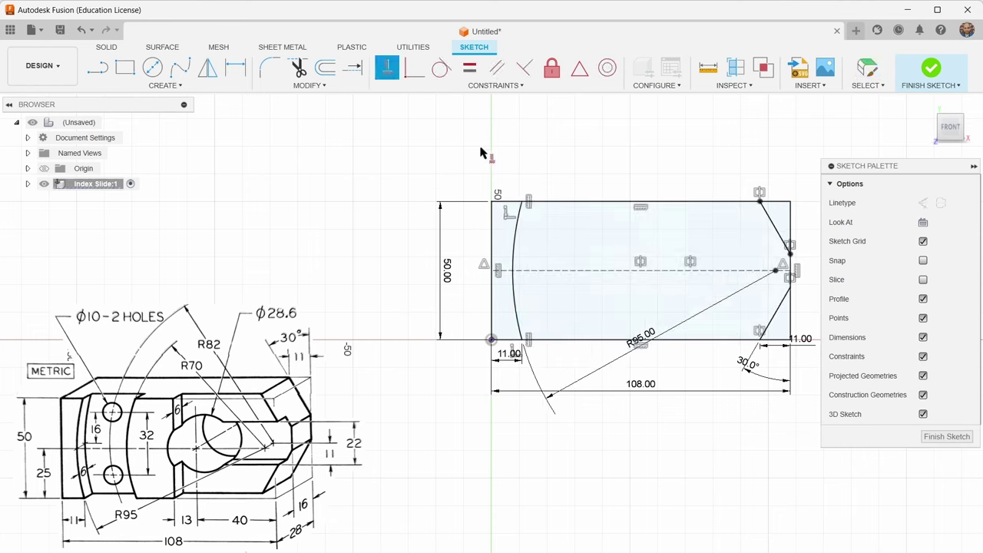
pyautogui.press('Escape')
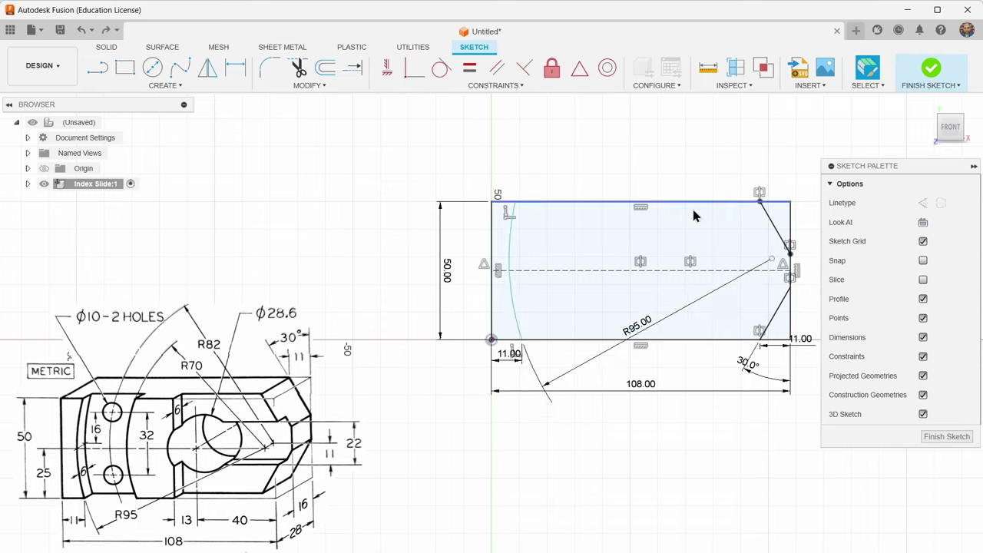
pyautogui.moveTo(776, 270)
pyautogui.mouseDown()
pyautogui.moveTo(785, 268)
pyautogui.moveTo(773, 261)
pyautogui.mouseUp()
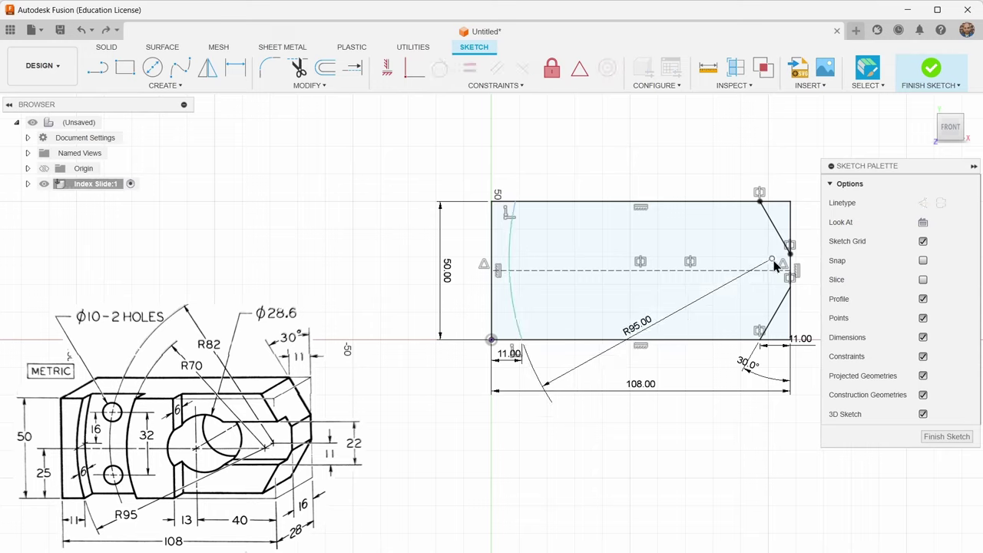
pyautogui.click(731, 275)
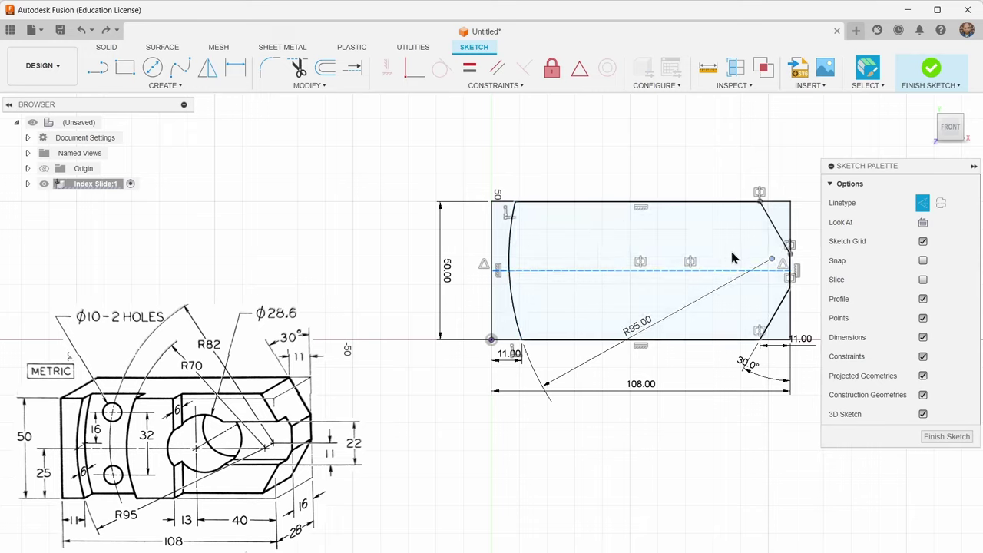
pyautogui.click(413, 68)
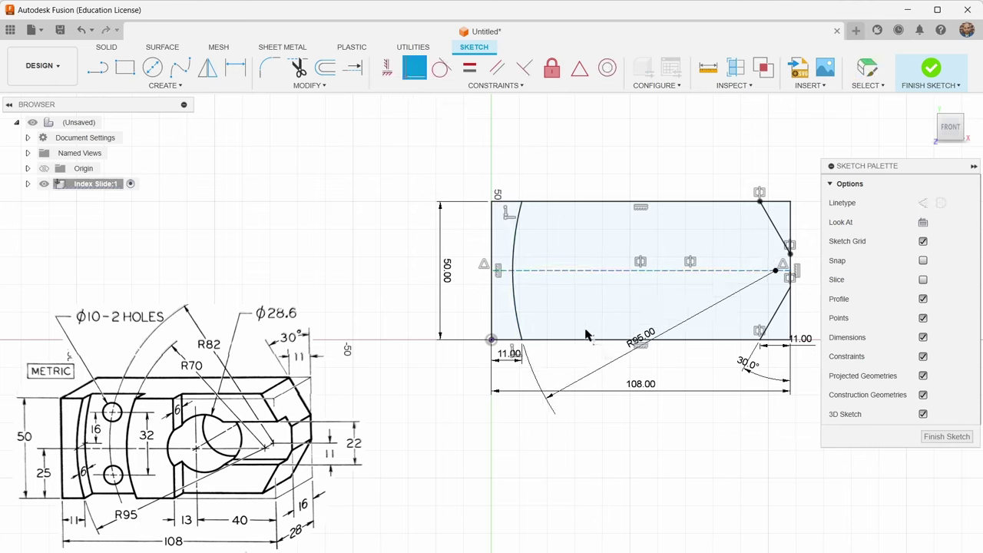
pyautogui.press('Escape')
pyautogui.click(636, 339)
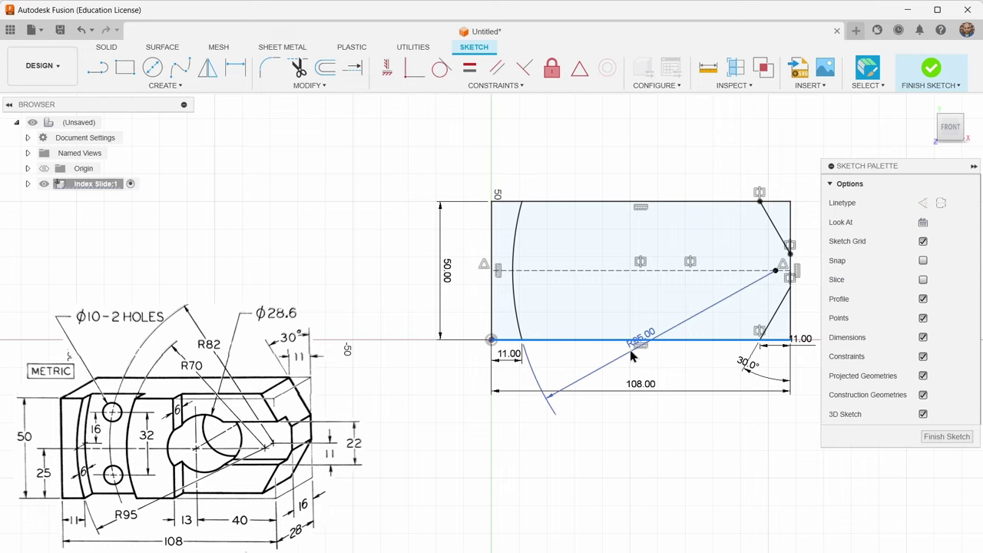
pyautogui.moveTo(631, 354); pyautogui.dragTo(579, 369)
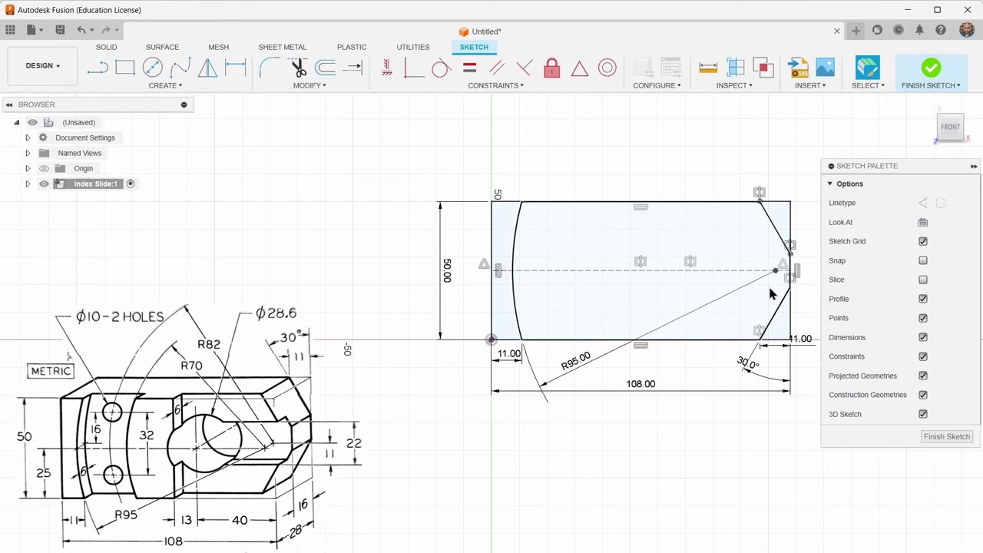
# Draw a centre-point arc from the centre line's right end, then delete the misplaced arc.
pyautogui.click(166, 85)
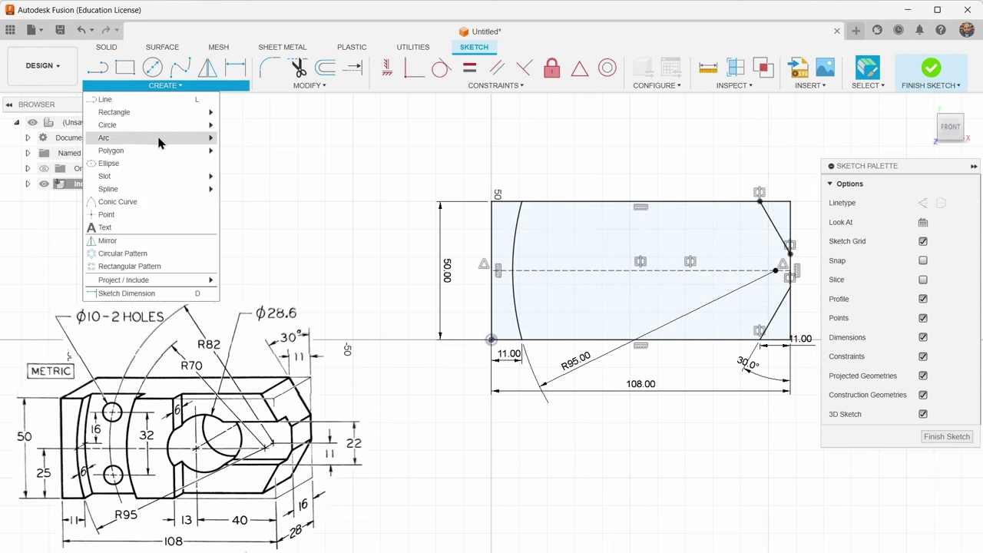
pyautogui.moveTo(159, 142)
pyautogui.click(247, 146)
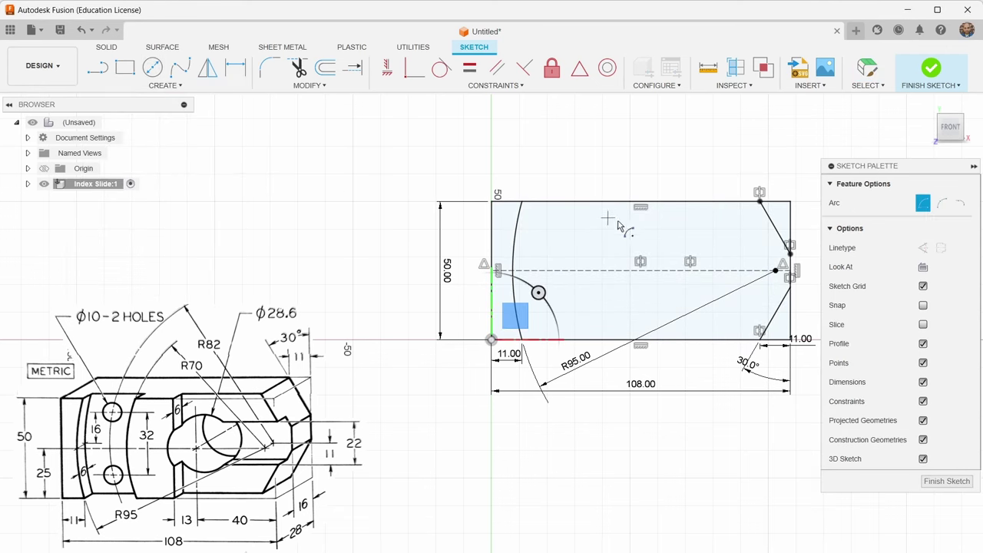
pyautogui.click(776, 271)
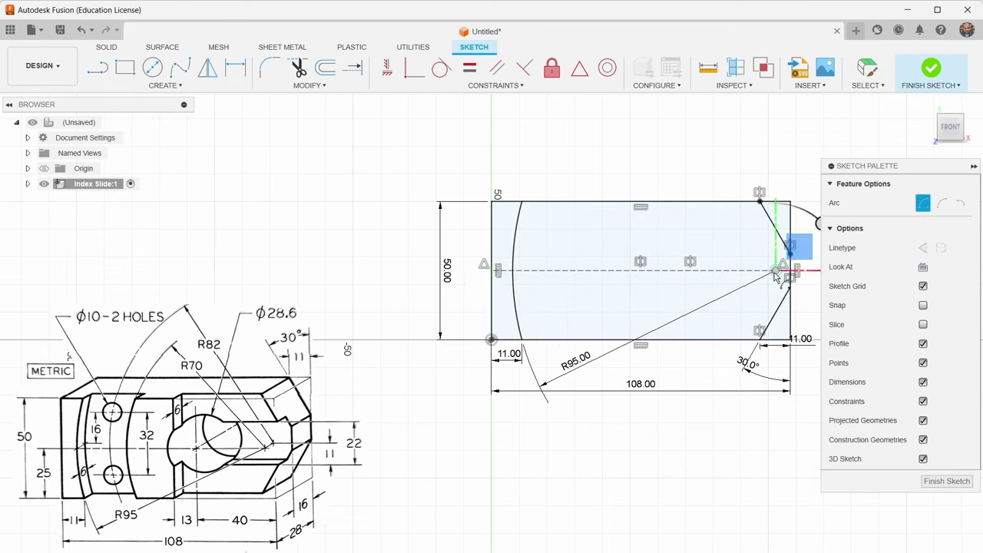
pyautogui.click(559, 201)
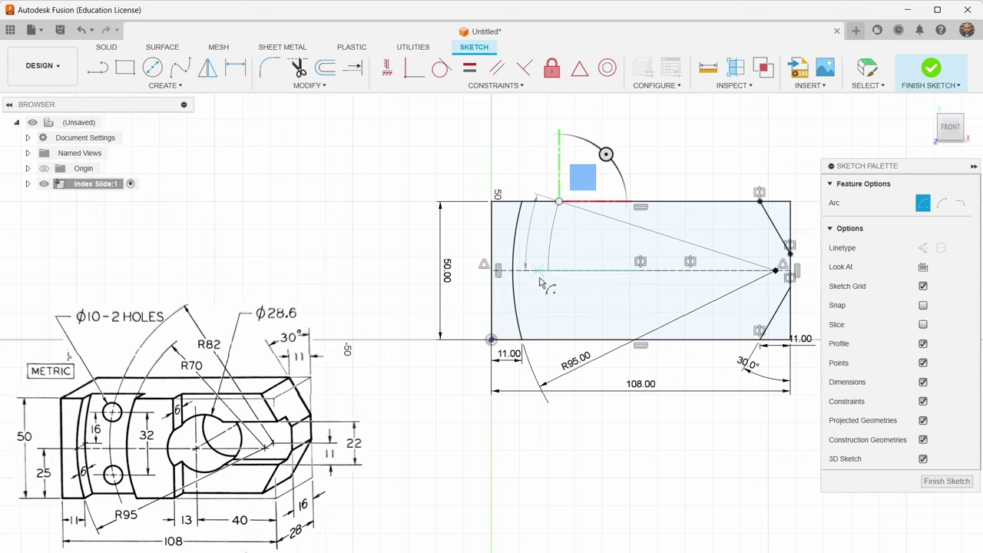
pyautogui.click(568, 336)
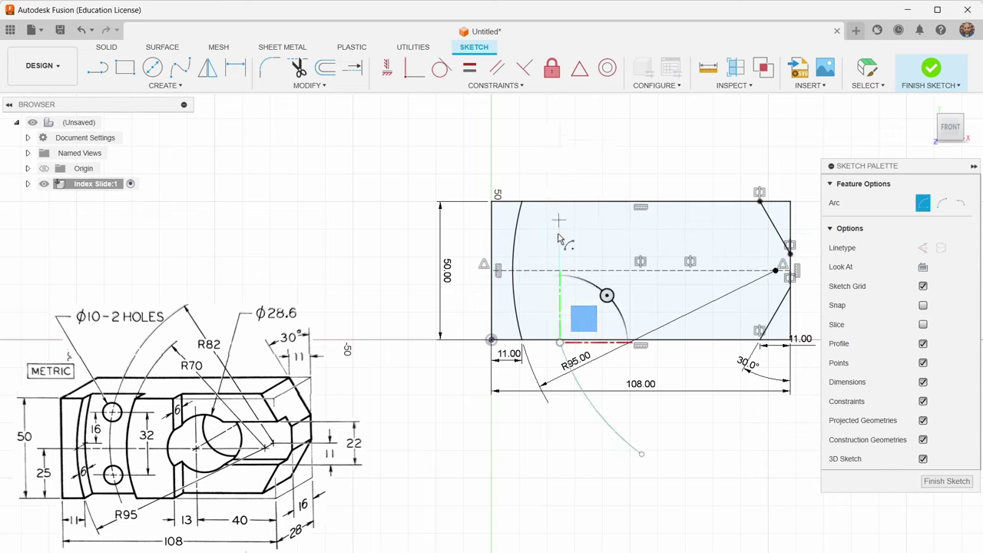
pyautogui.press('Escape')
pyautogui.press('Delete')
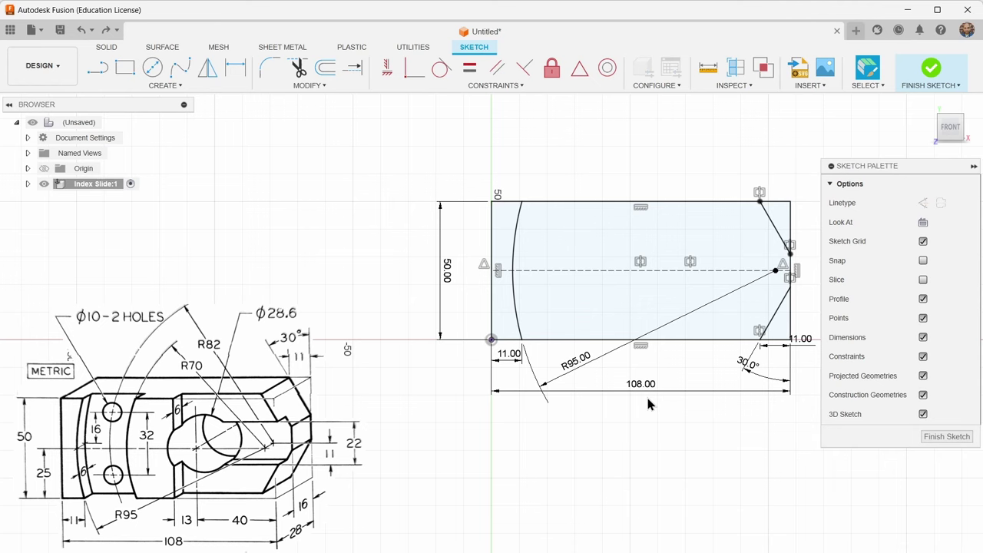
# Draw two centre-point arcs from the same centre, each spanning the top edge to the bottom edge.
pyautogui.moveTo(699, 478); pyautogui.dragTo(693, 440, button='right')
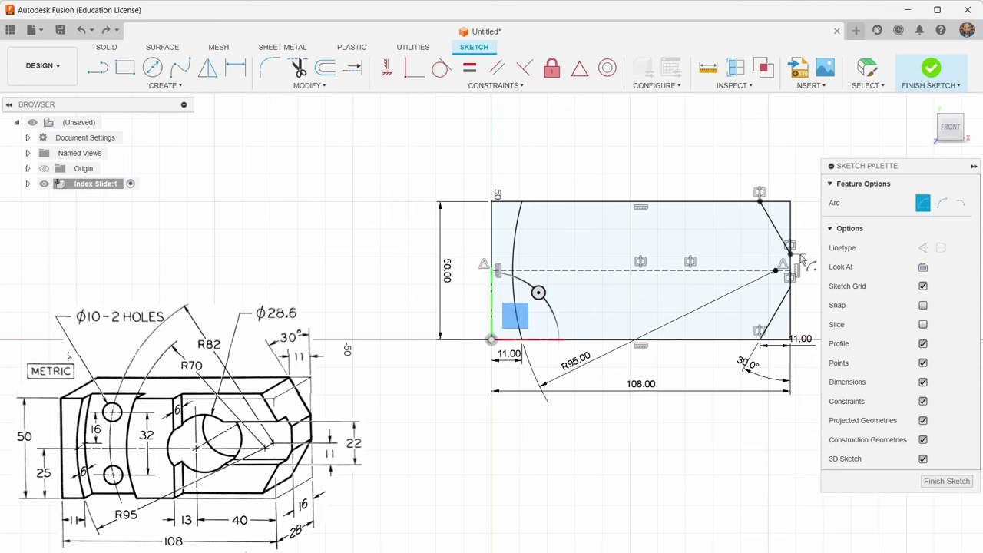
pyautogui.click(776, 271)
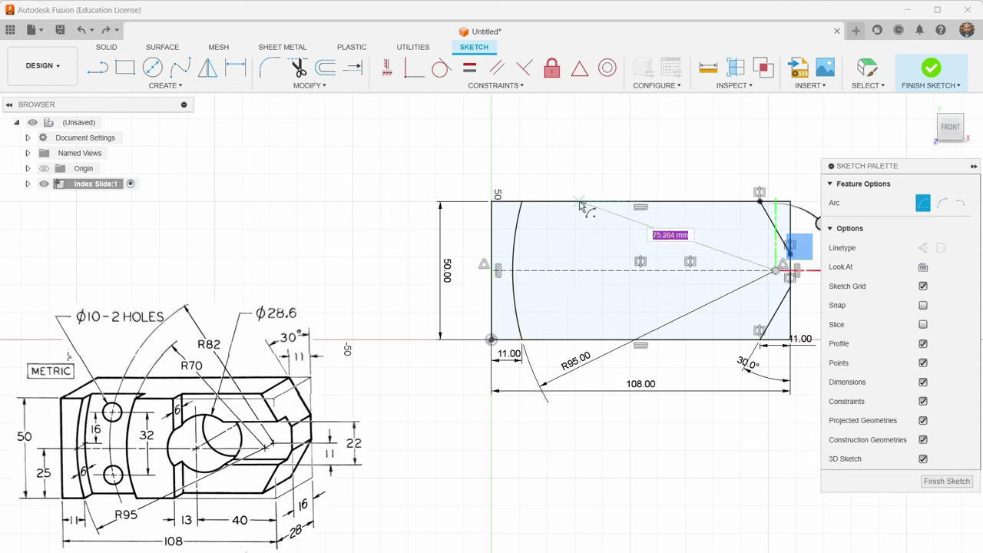
pyautogui.click(577, 204)
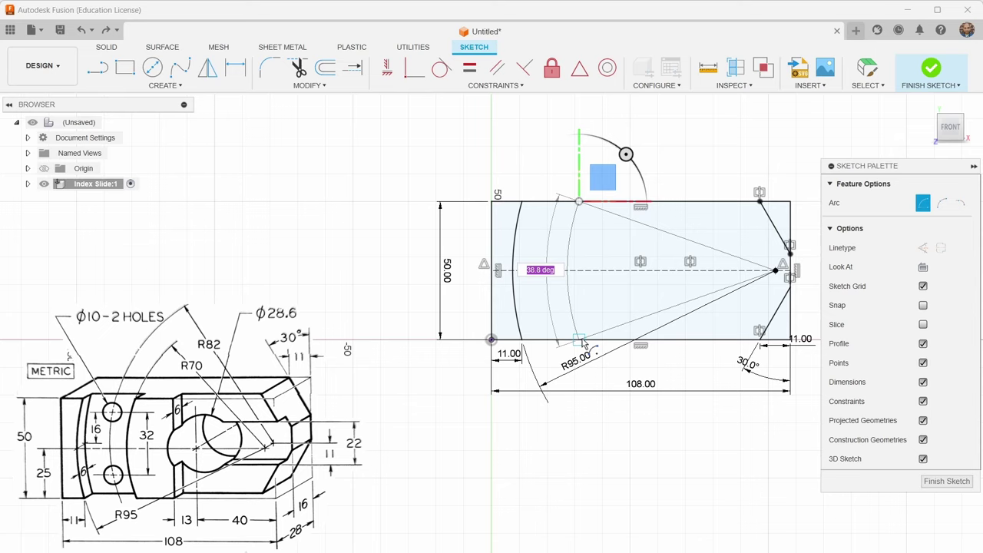
pyautogui.click(580, 341)
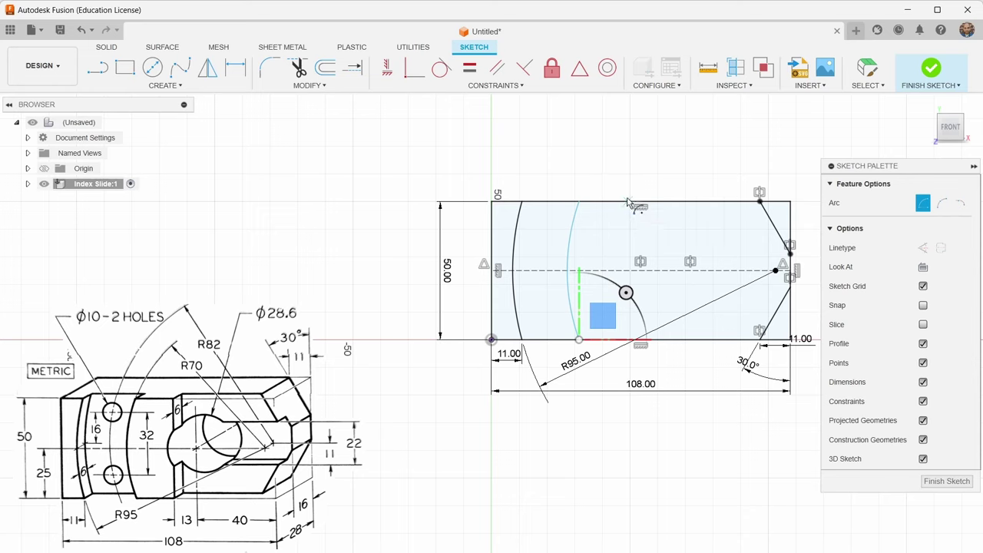
pyautogui.click(776, 270)
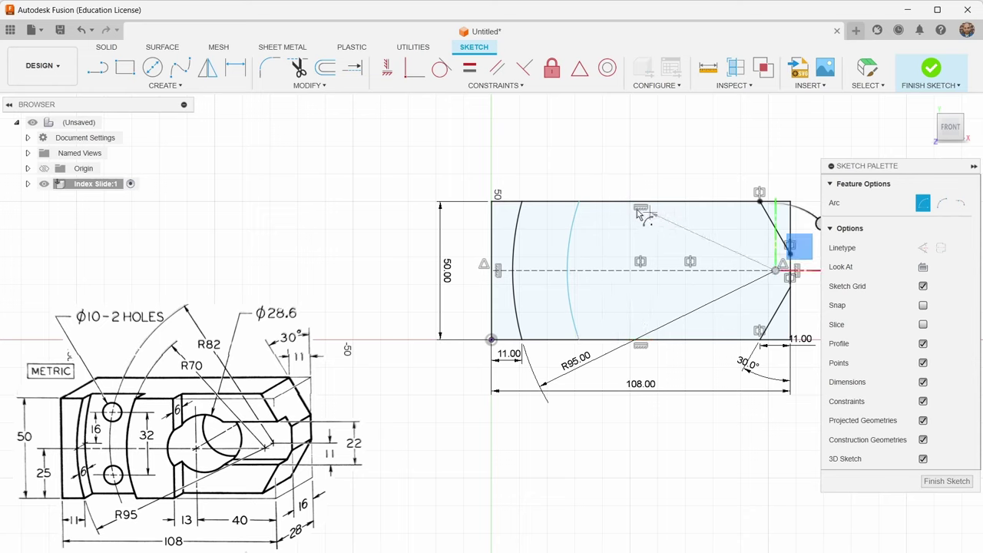
pyautogui.click(548, 201)
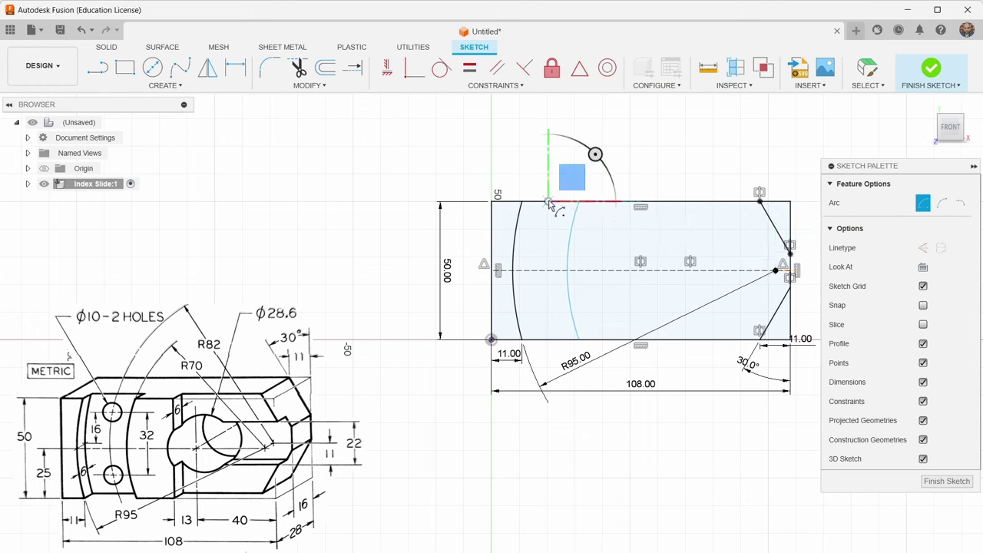
pyautogui.click(547, 339)
pyautogui.press('Escape')
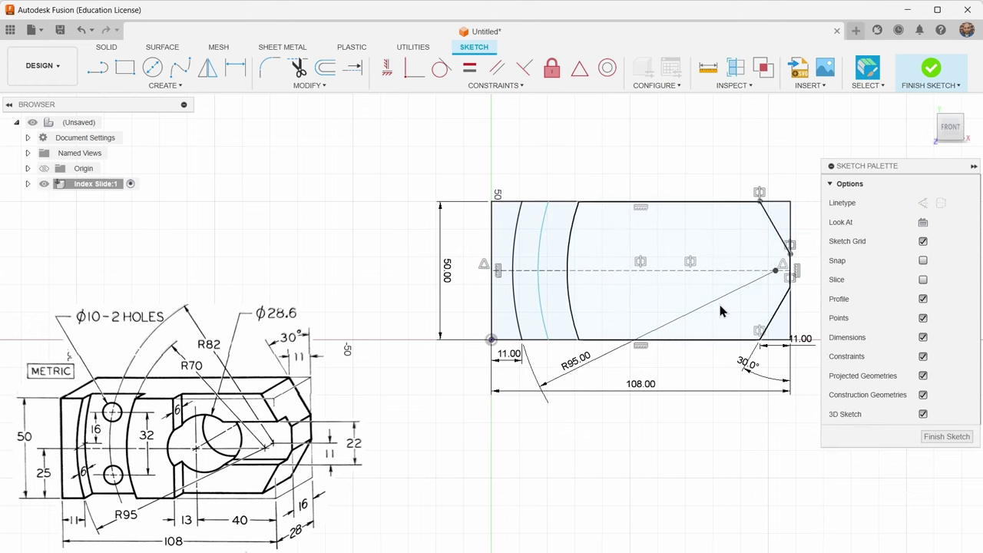
# Turn the middle arc into construction geometry with radius 82, moving its label above the sketch.
pyautogui.click(539, 248)
pyautogui.press('x')
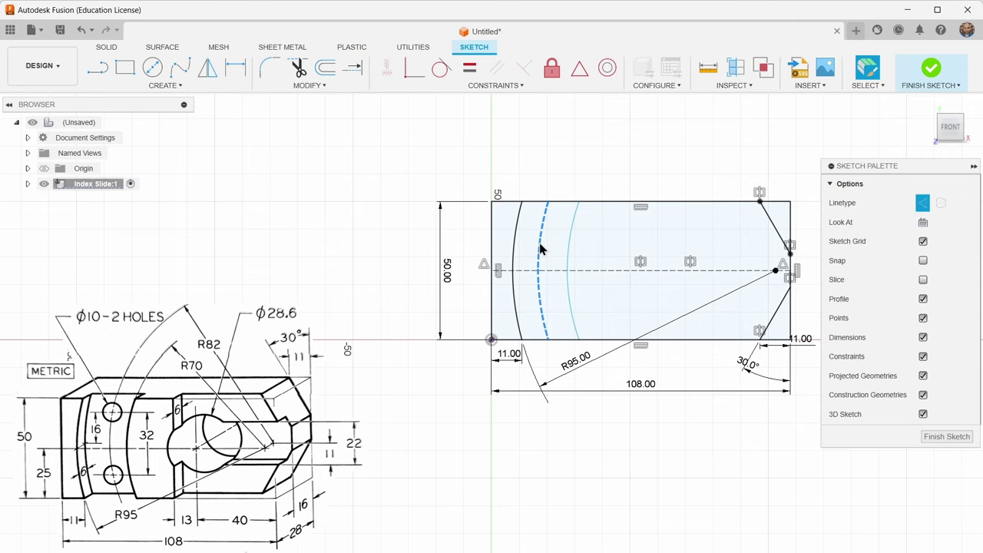
pyautogui.click(540, 238)
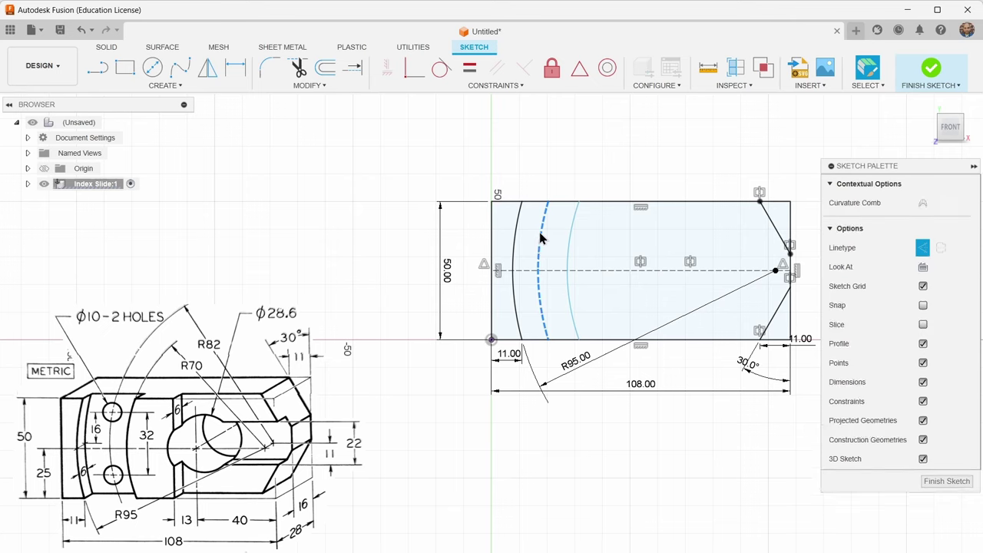
pyautogui.press('d')
pyautogui.click(542, 235)
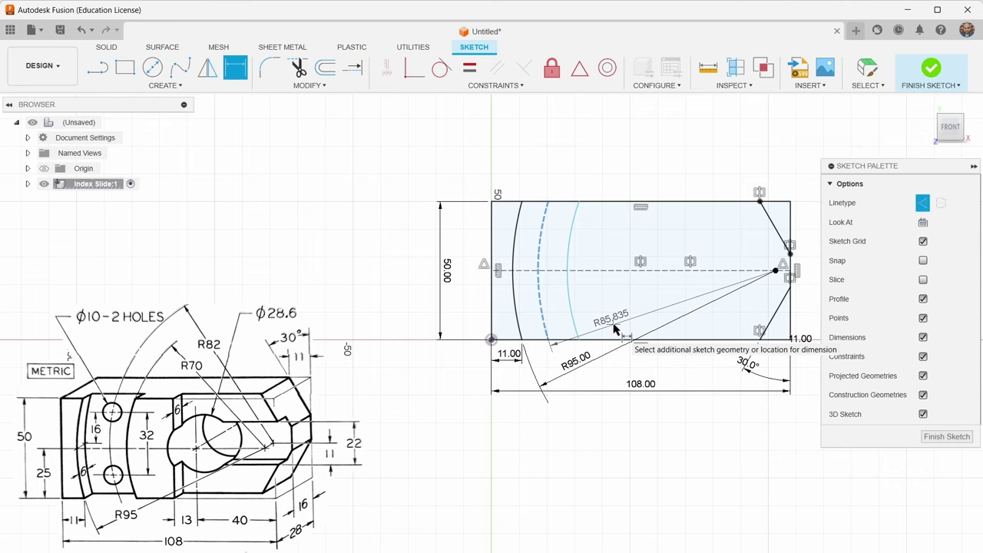
pyautogui.click(614, 329)
pyautogui.write('8')
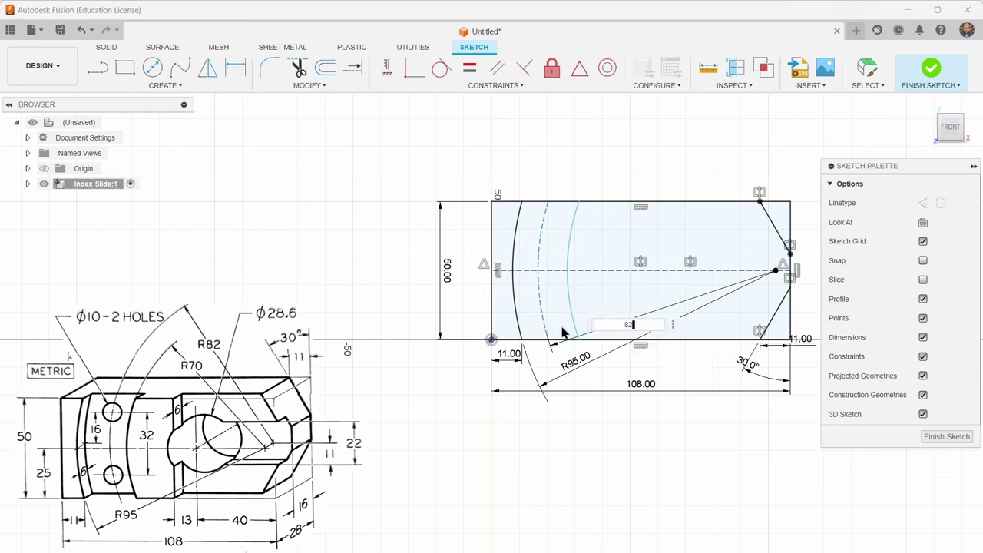
pyautogui.write('2')
pyautogui.press('Return')
pyautogui.moveTo(625, 316); pyautogui.dragTo(637, 161)
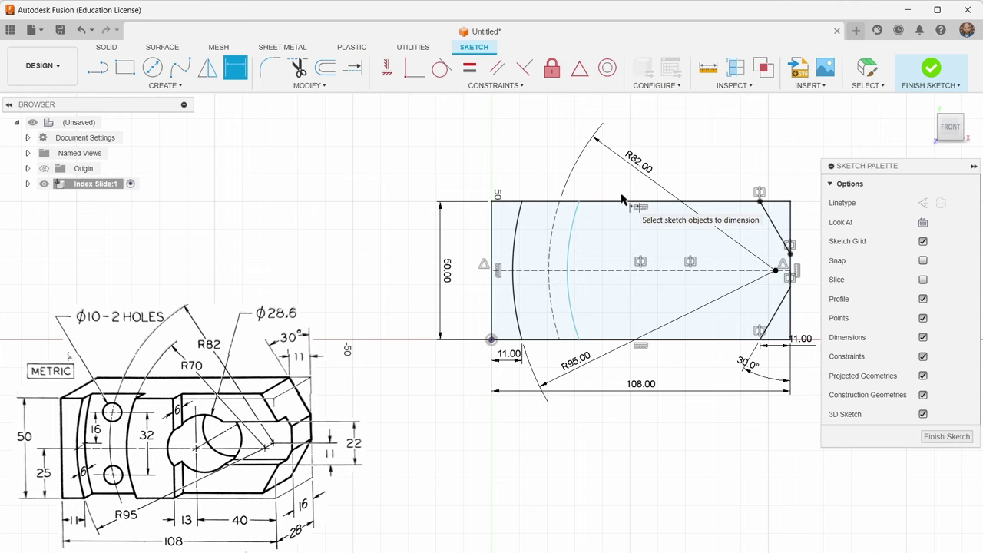
# Dimension the next arc to radius 70.
pyautogui.click(576, 244)
pyautogui.click(618, 186)
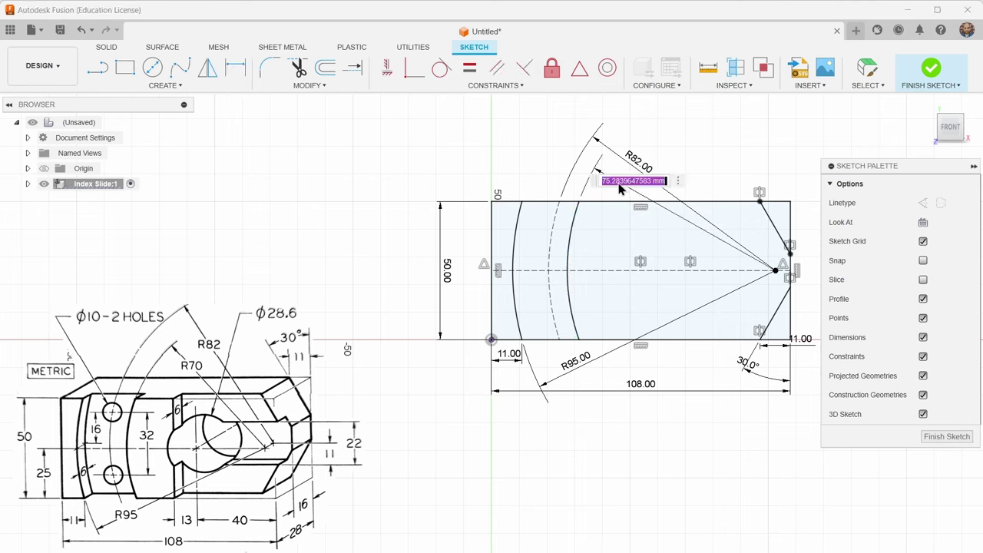
pyautogui.write('70')
pyautogui.press('Return')
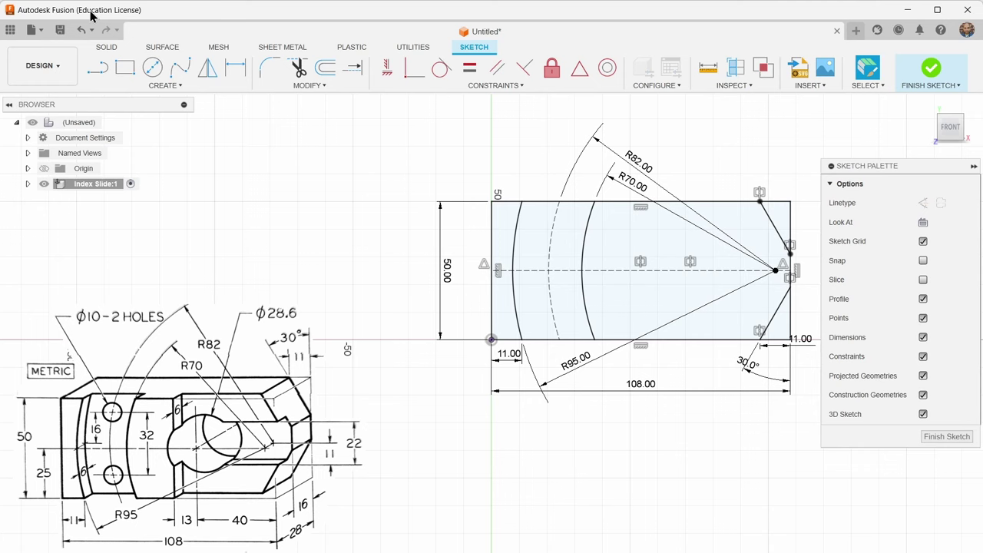
pyautogui.click(98, 69)
# Draw a vertical line from the top edge to the bottom edge, just right of the R70 arc.
pyautogui.click(625, 202)
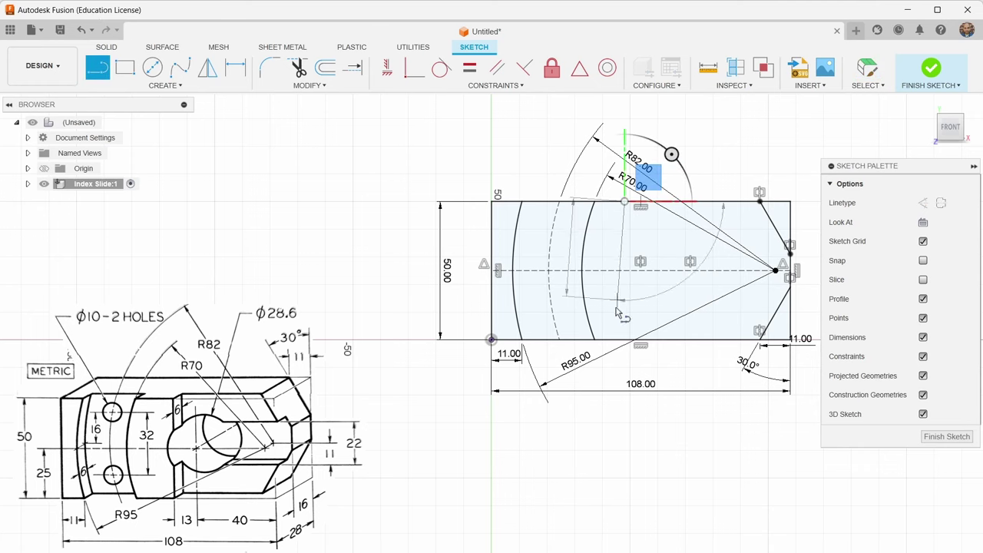
pyautogui.click(625, 339)
pyautogui.press('Escape')
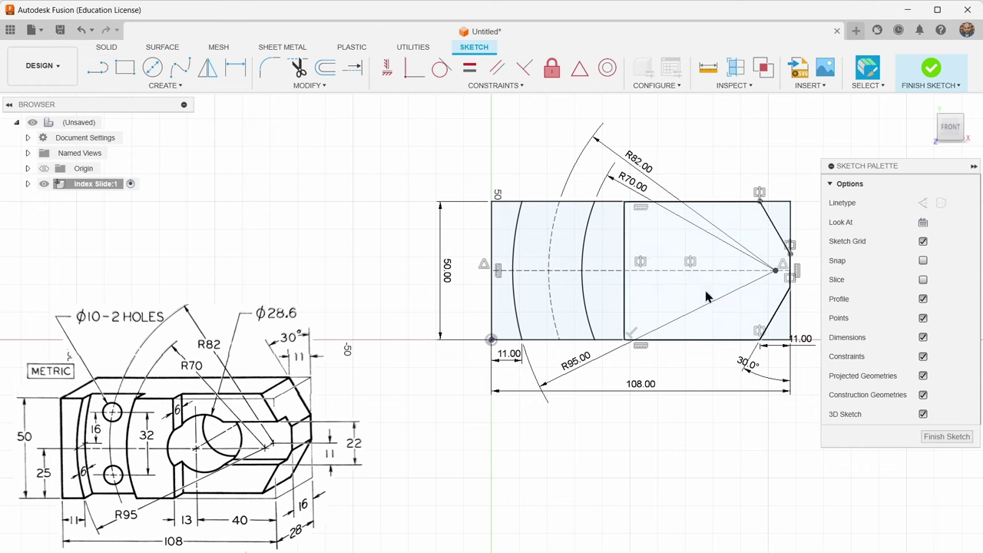
pyautogui.click(624, 296)
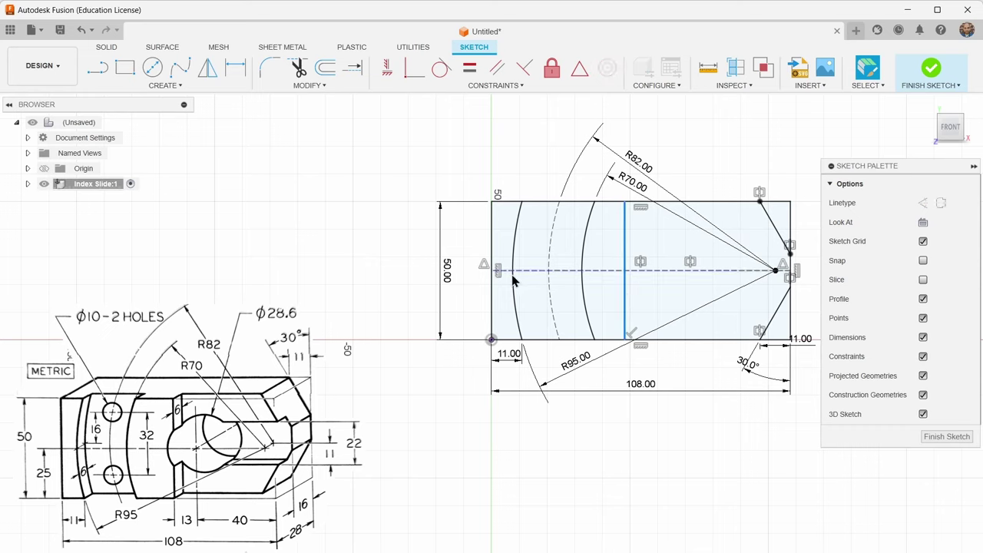
pyautogui.click(629, 307)
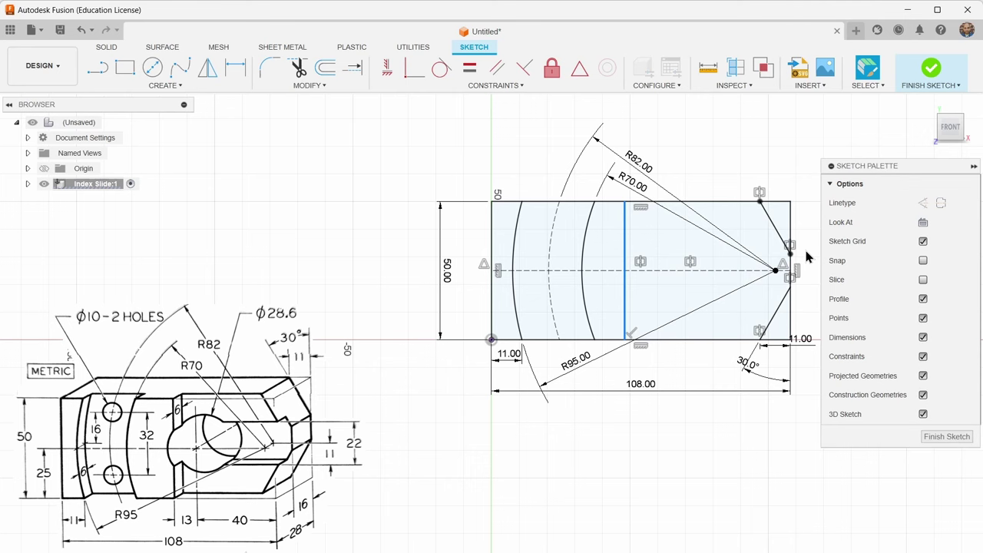
# Place a Ø28.60 circle centred on the horizontal centerline.
pyautogui.click(154, 69)
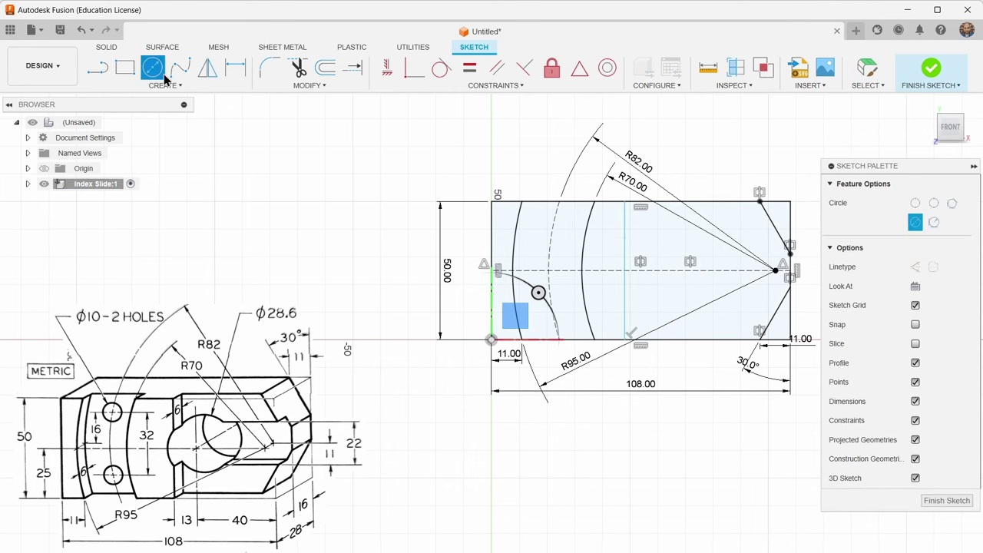
pyautogui.click(668, 270)
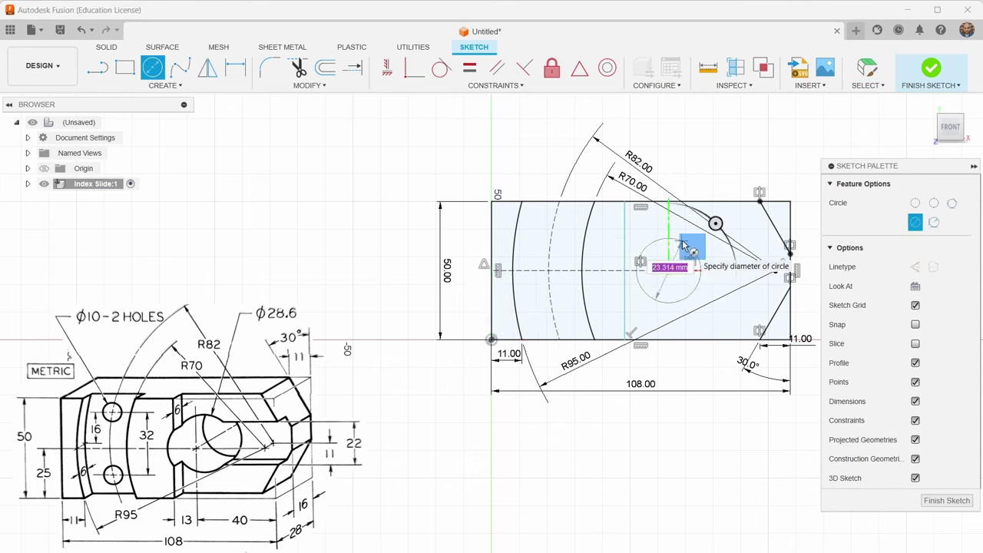
pyautogui.write('28.6')
pyautogui.press('Return')
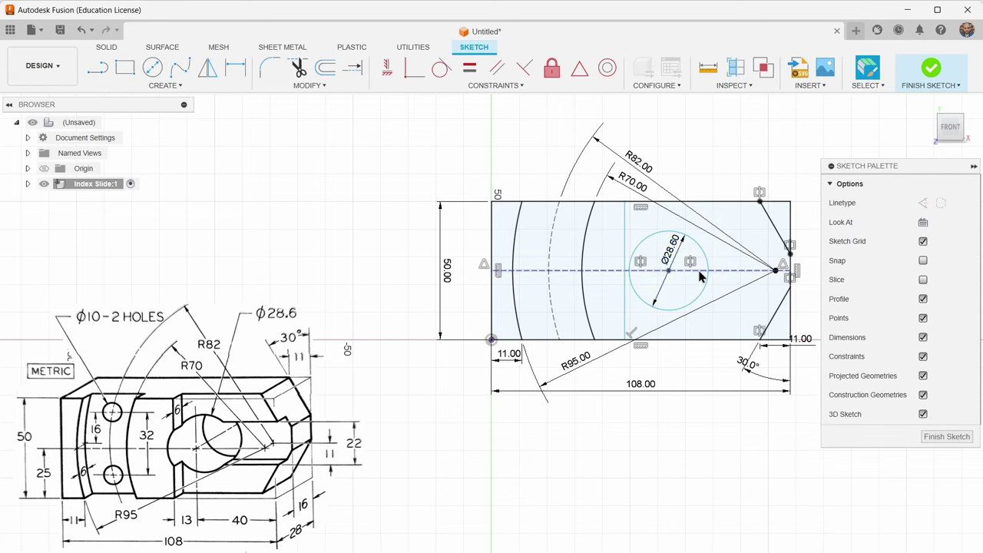
# Dimension the circle centre 40 mm from the pointed right end.
pyautogui.press('d')
pyautogui.click(668, 269)
pyautogui.click(790, 270)
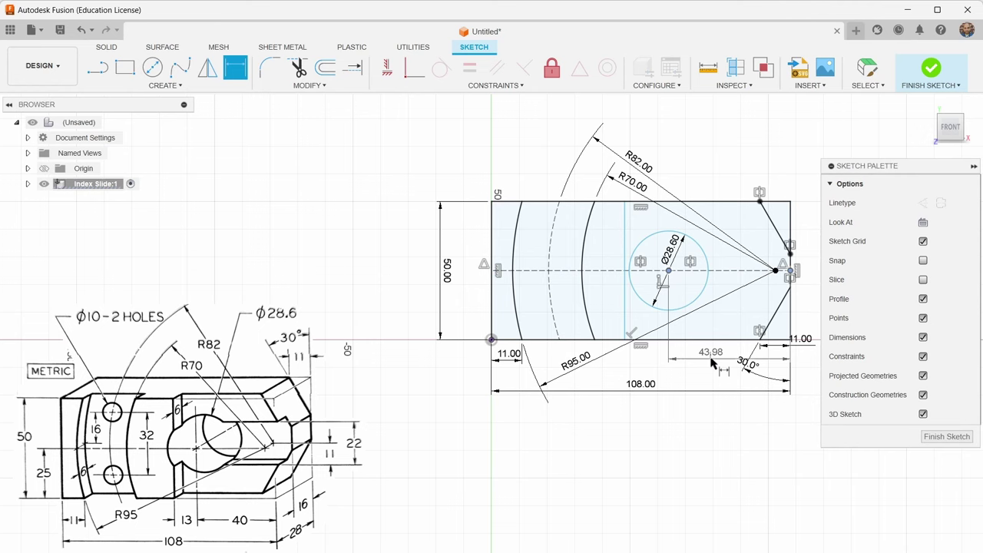
pyautogui.click(712, 361)
pyautogui.write('40')
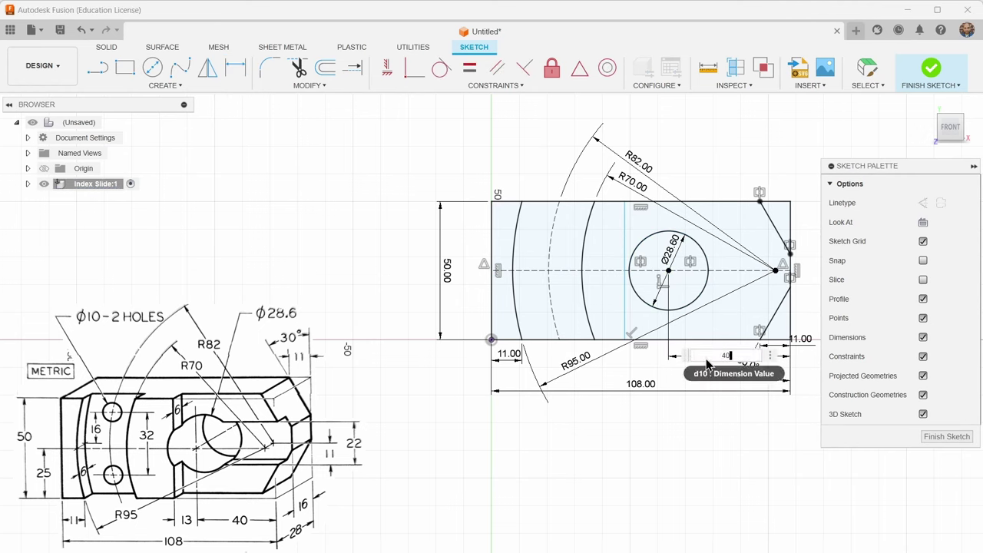
pyautogui.press('Return')
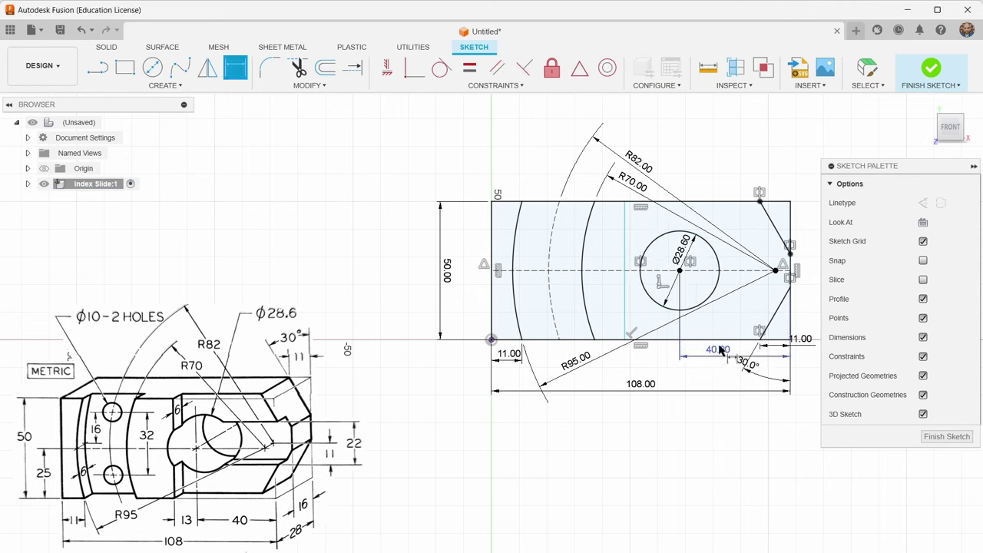
pyautogui.press('Escape')
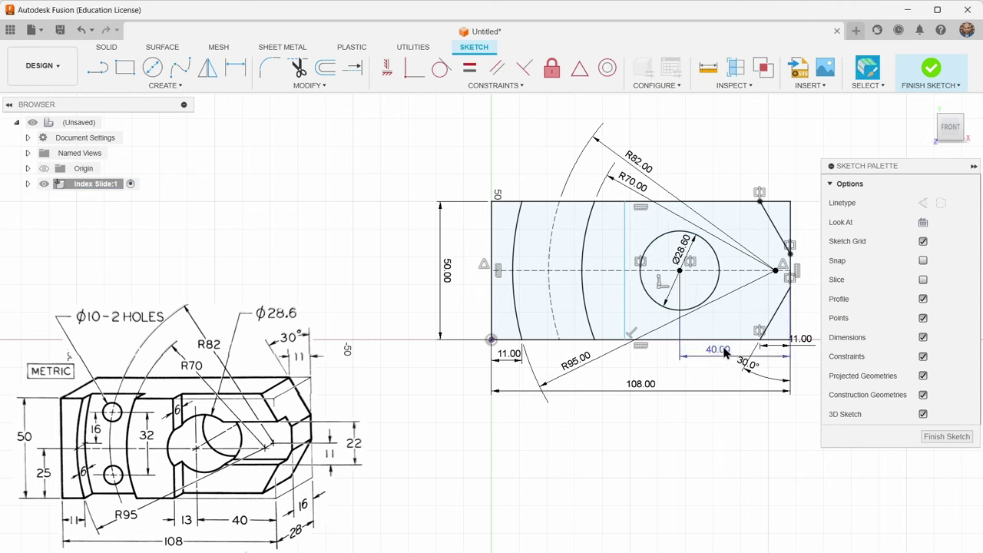
pyautogui.press('Escape')
# Set the vertical line 13 mm from the circle centre.
pyautogui.click(627, 260)
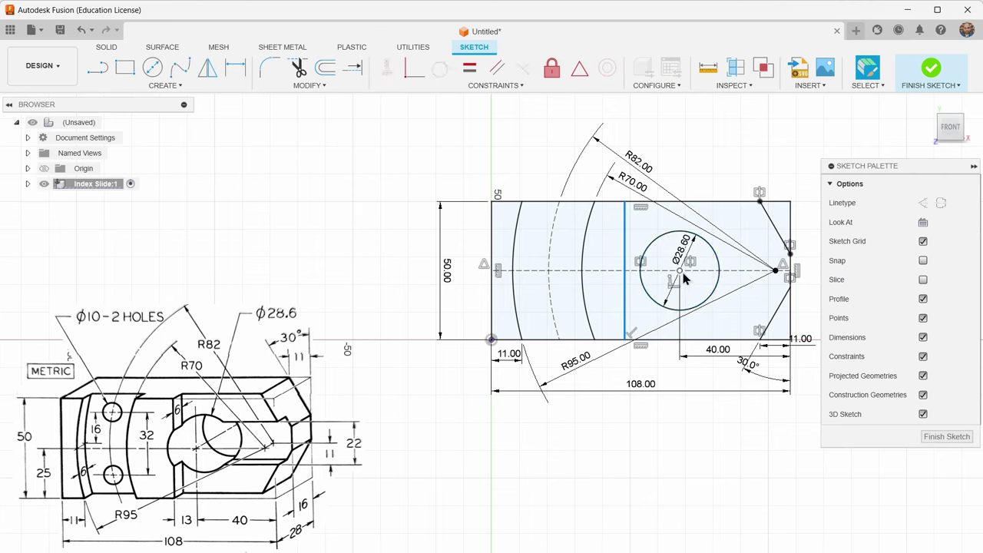
pyautogui.press('d')
pyautogui.click(678, 270)
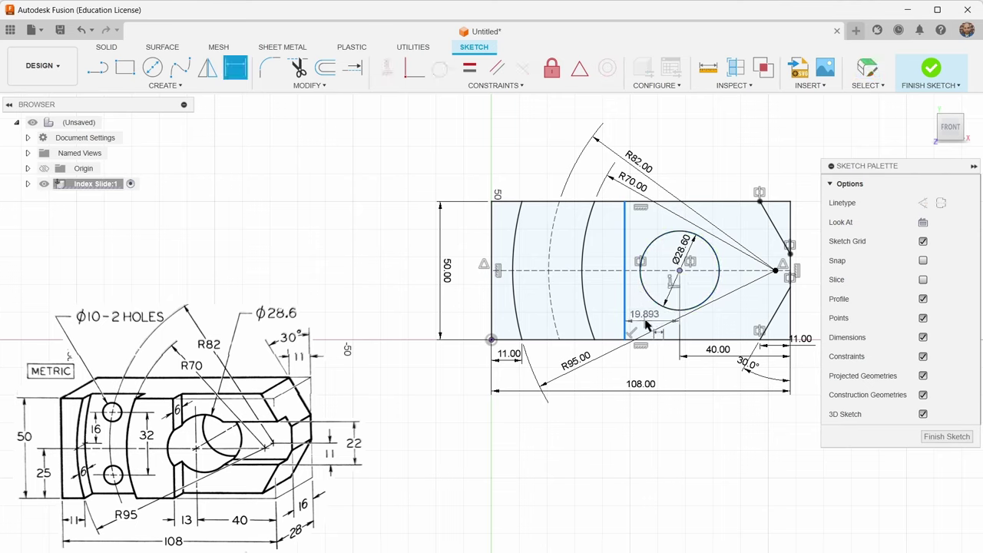
pyautogui.click(649, 324)
pyautogui.write('13')
pyautogui.press('Return')
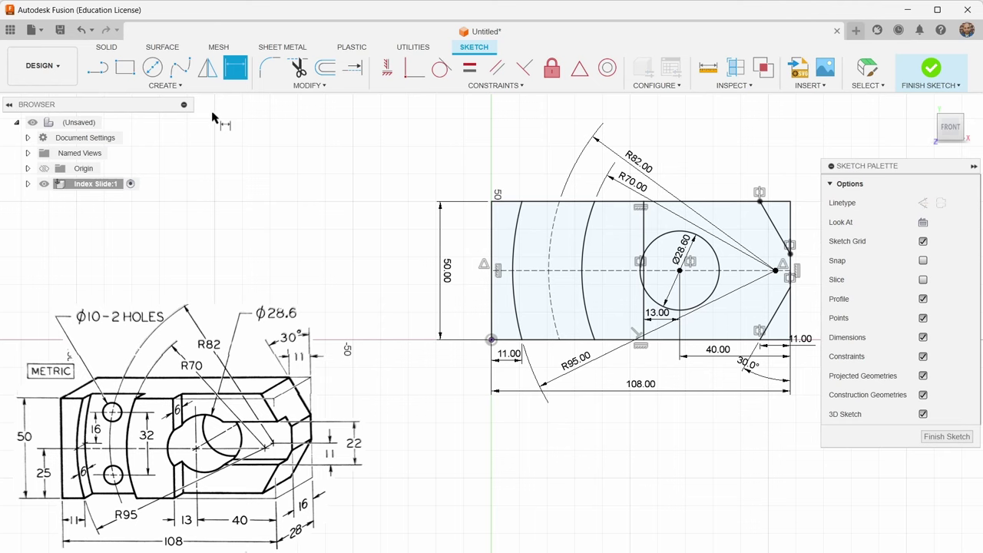
# Place a Ø10 circle with its centre on the R82 construction arc.
pyautogui.click(153, 68)
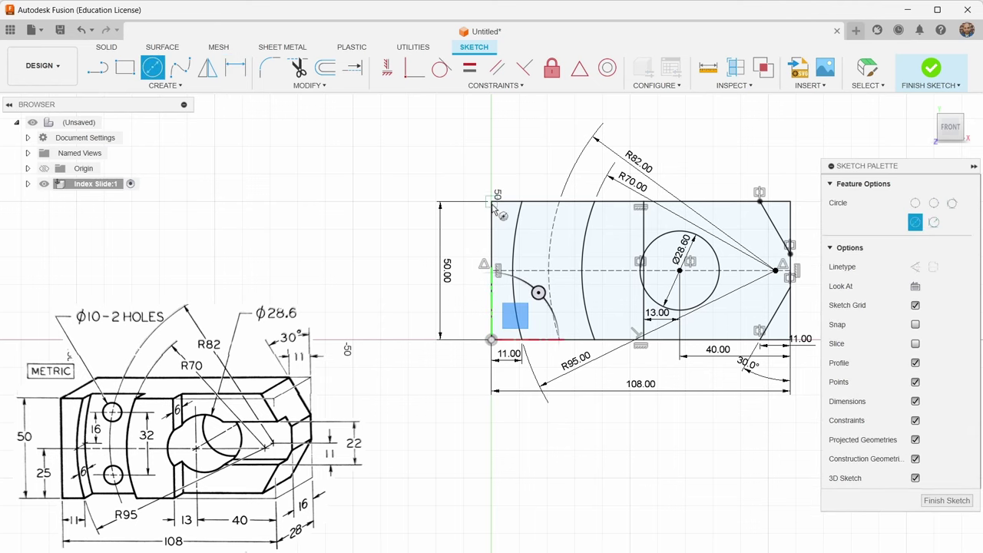
pyautogui.click(550, 235)
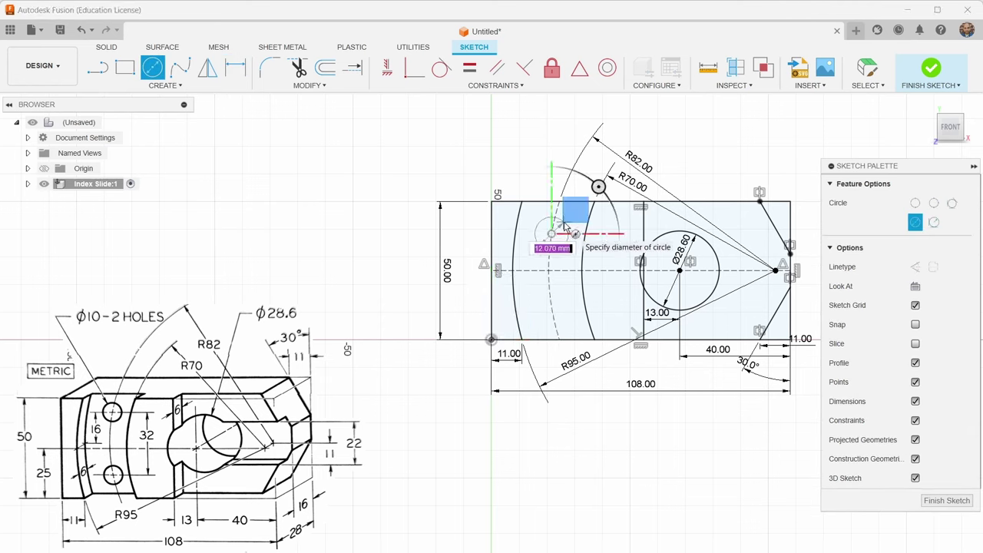
pyautogui.write('10')
pyautogui.press('Return')
pyautogui.press('Escape')
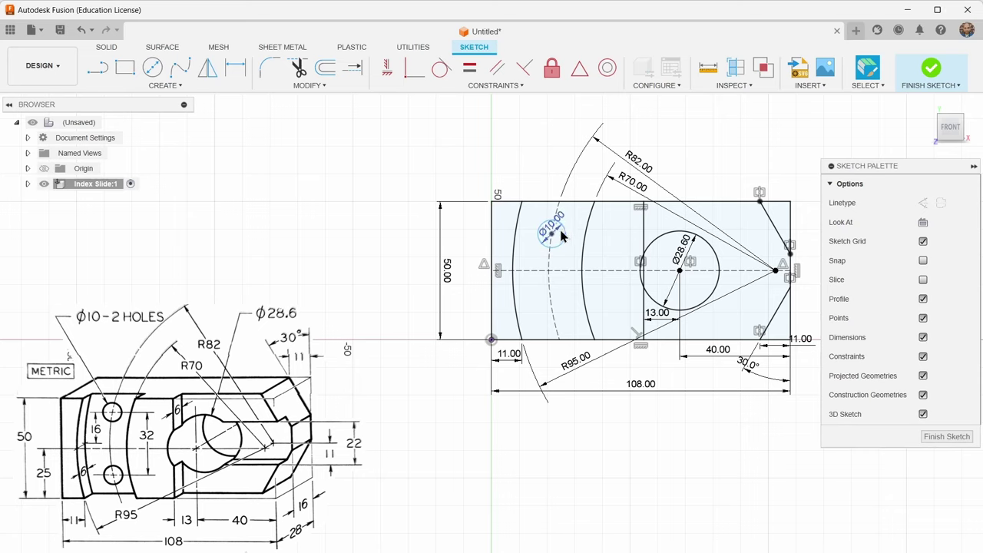
# Dimension the Ø10 circle centre 16 mm above the centerline.
pyautogui.click(529, 276)
pyautogui.click(529, 271)
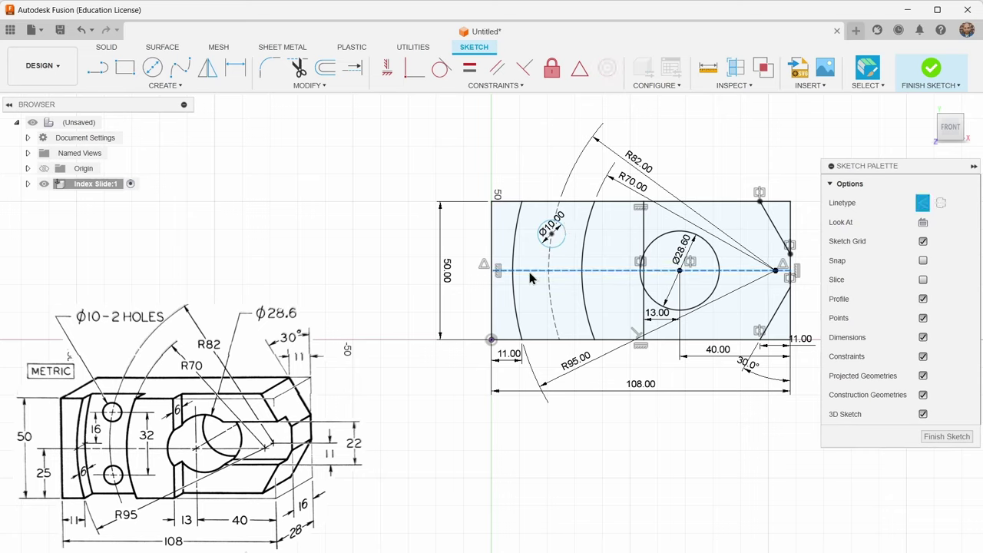
pyautogui.press('d')
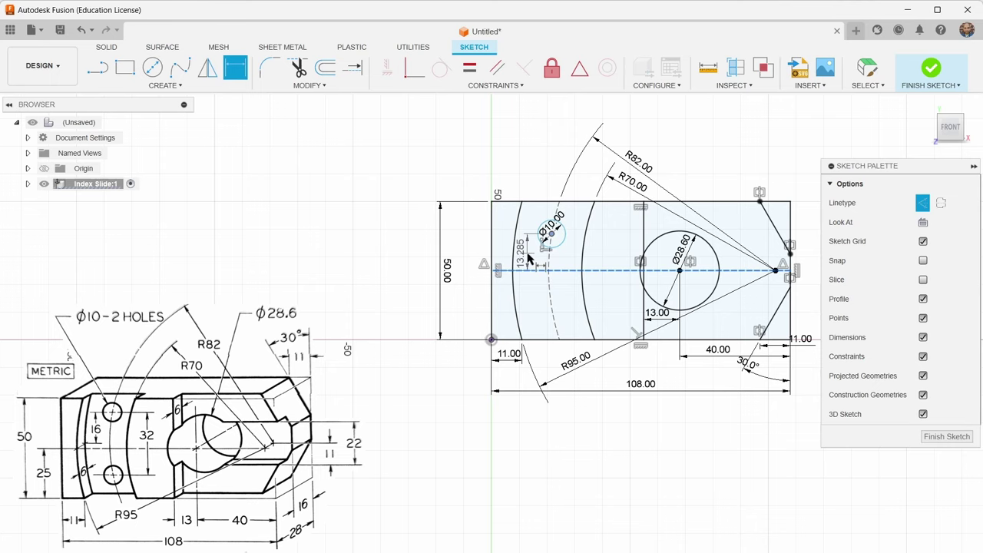
pyautogui.click(543, 241)
pyautogui.click(530, 262)
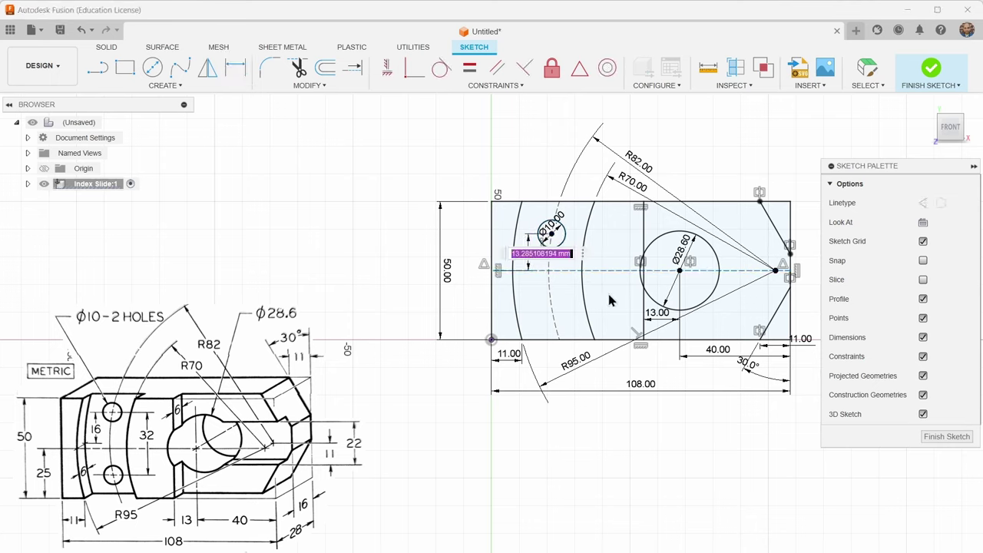
pyautogui.write('16')
pyautogui.press('Return')
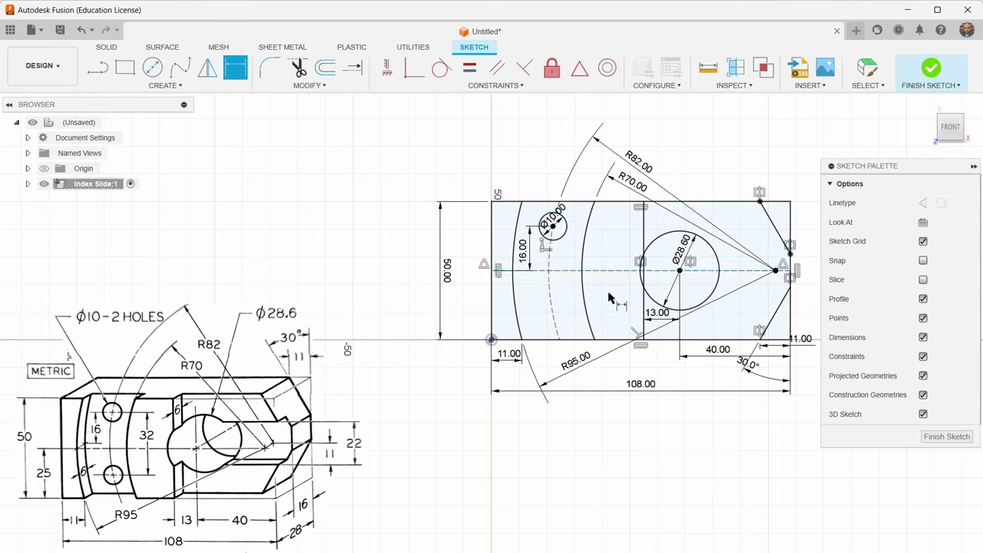
pyautogui.press('Escape')
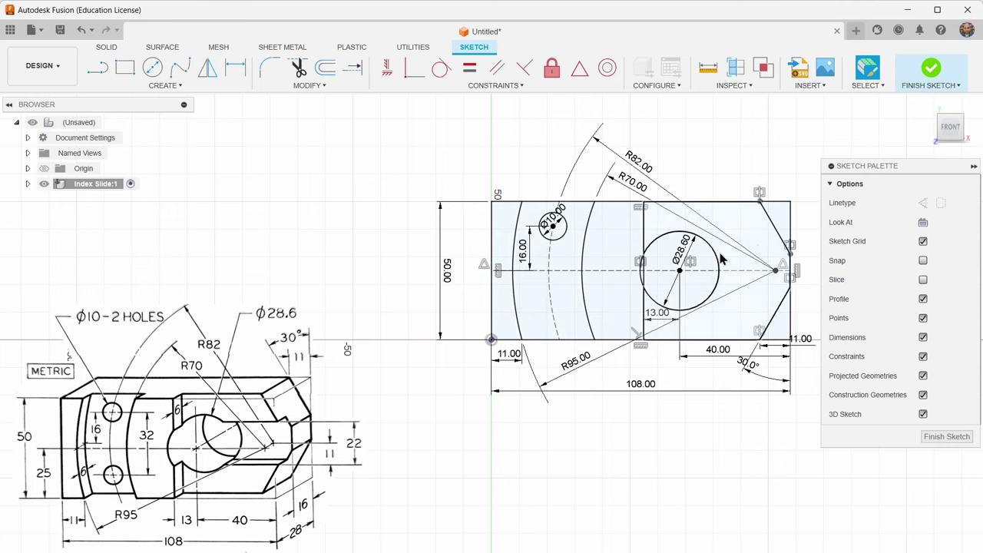
# Draw a horizontal line from the Ø28.6 circle's upper right to the right edge.
pyautogui.click(97, 71)
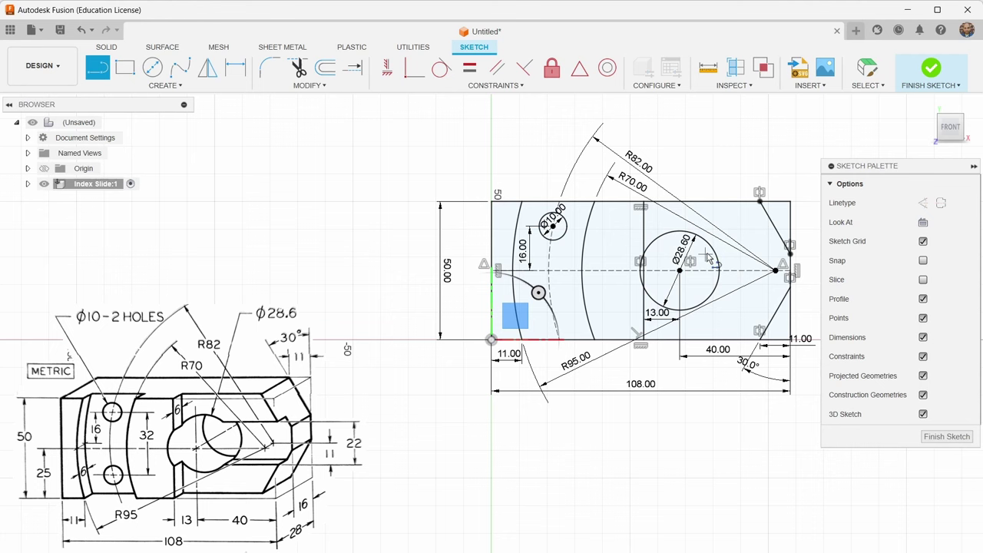
pyautogui.click(714, 252)
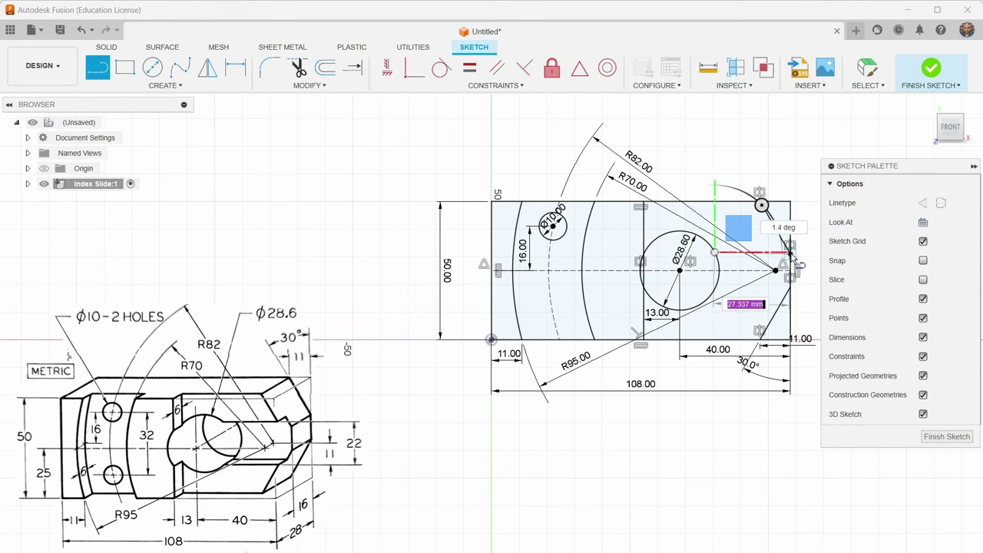
pyautogui.scroll(8, 798, 265)
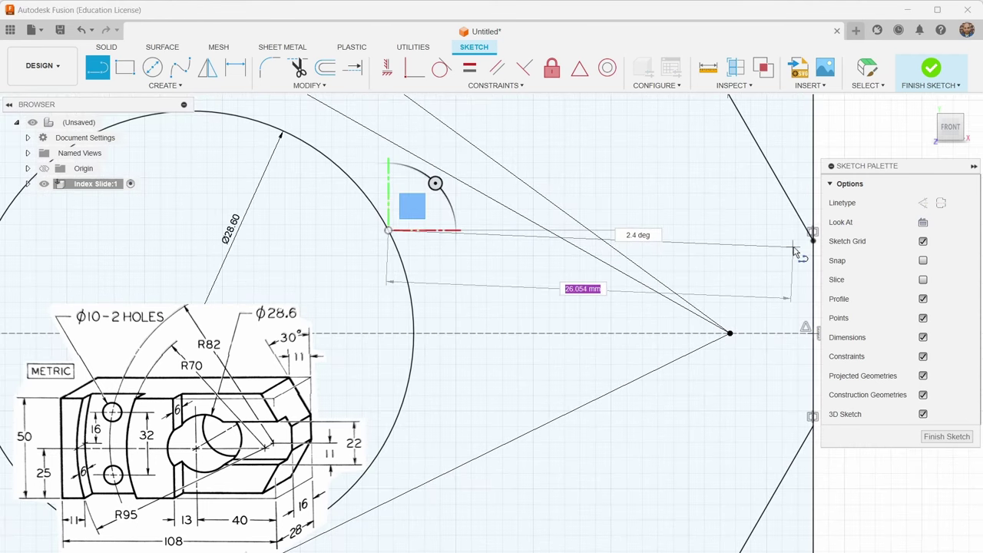
pyautogui.click(812, 230)
pyautogui.press('Escape')
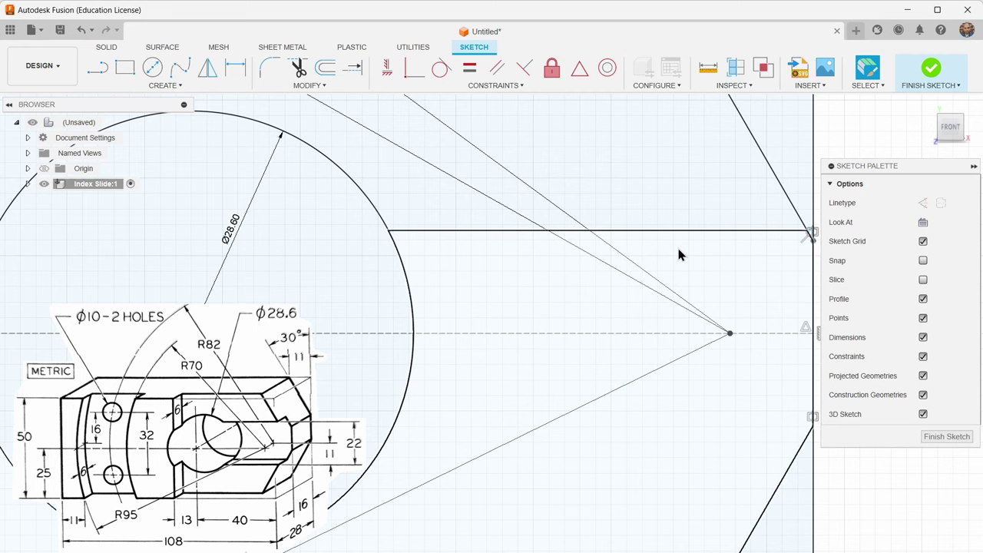
# Dimension the new line 11 mm above the dashed centreline.
pyautogui.click(643, 231)
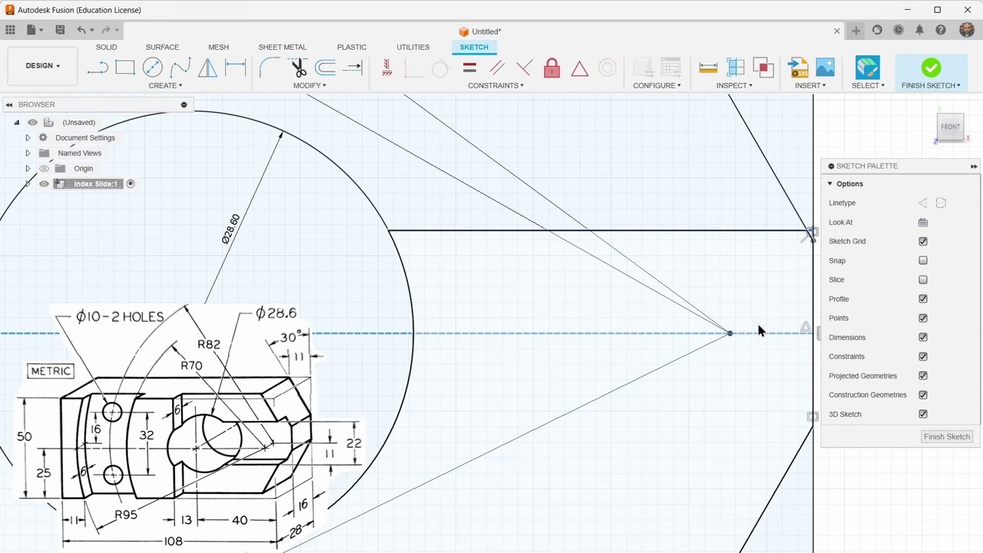
pyautogui.click(758, 332)
pyautogui.click(760, 293)
pyautogui.write('11')
pyautogui.press('Return')
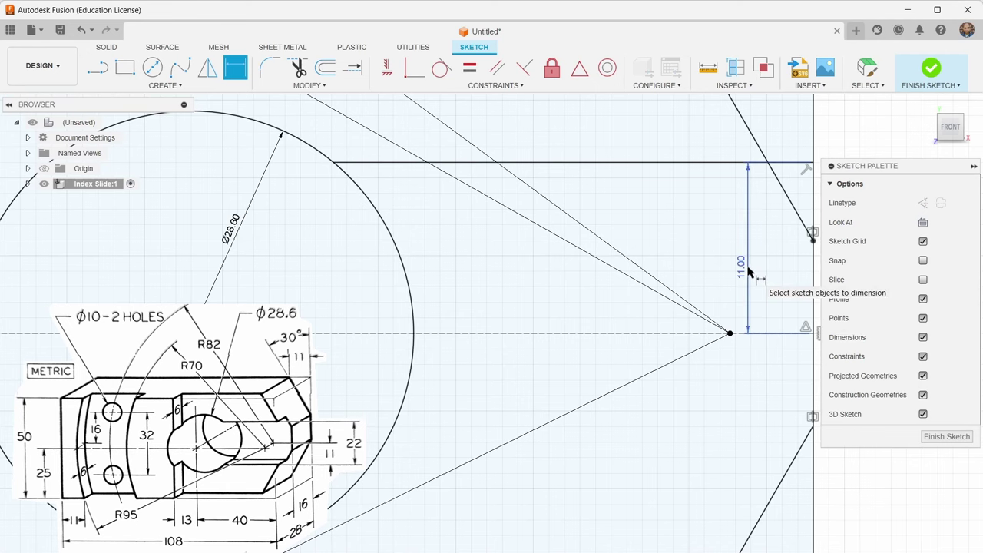
pyautogui.scroll(2, 730, 326)
pyautogui.scroll(-3, 730, 326)
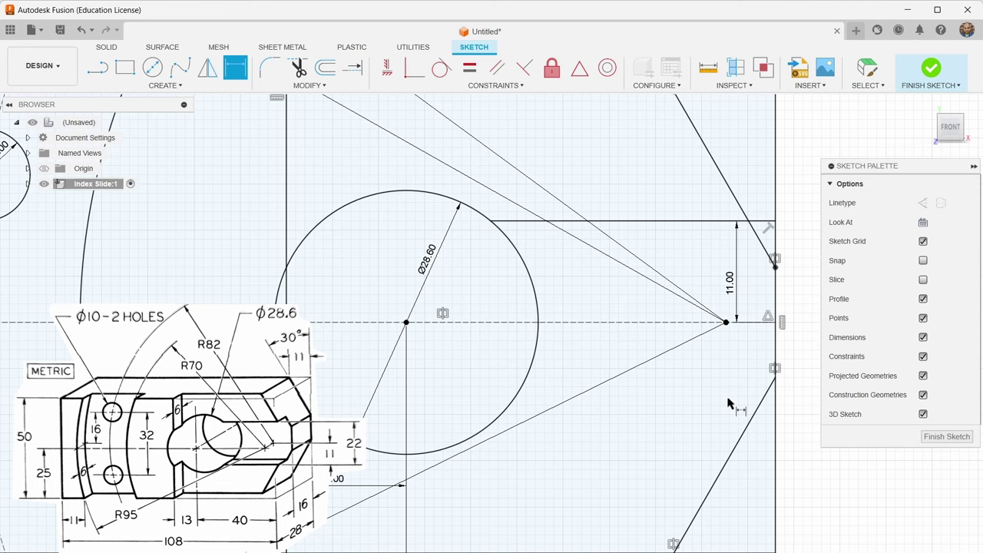
pyautogui.scroll(-4, 754, 365)
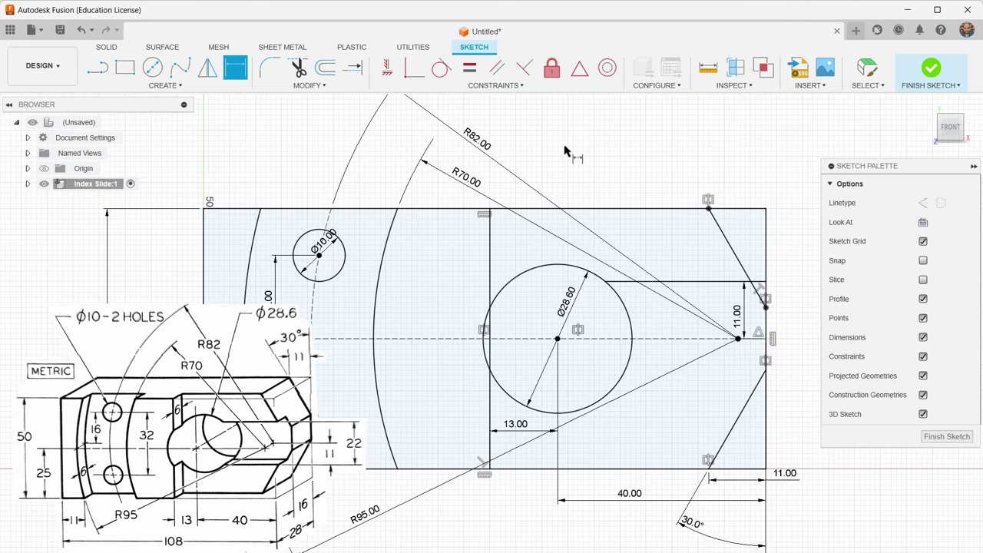
# Mirror the Ø10 hole and the slanted and horizontal slot lines across the dashed centreline.
pyautogui.click(166, 85)
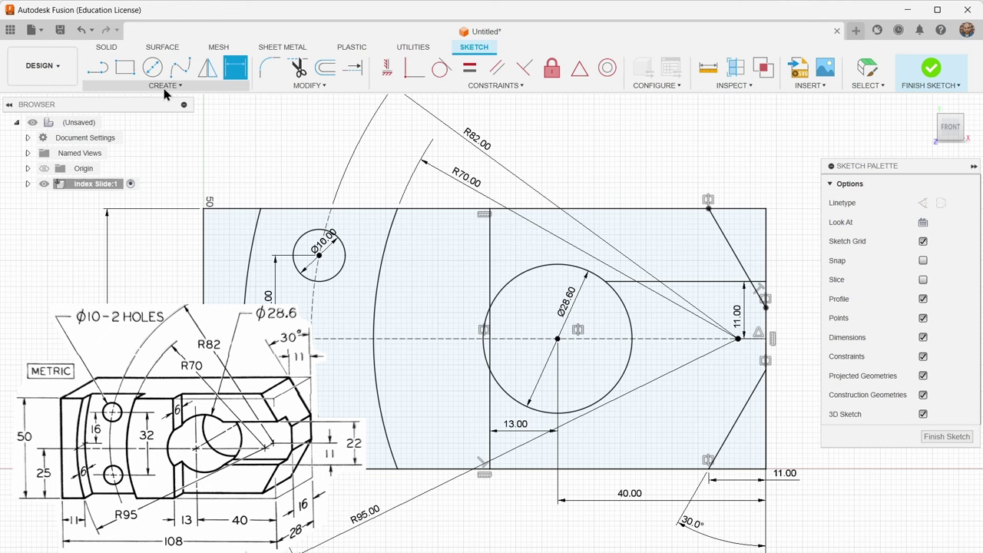
pyautogui.click(153, 236)
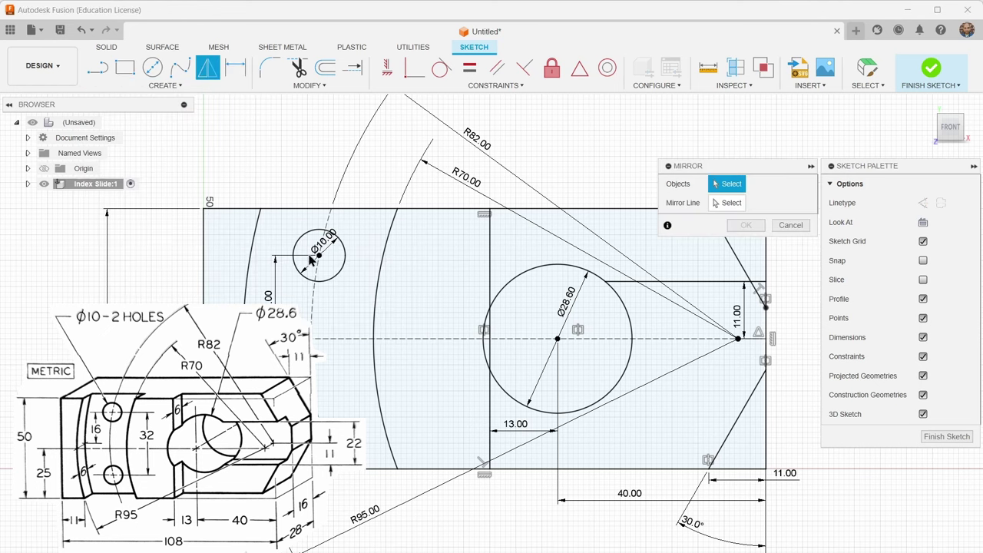
pyautogui.click(343, 266)
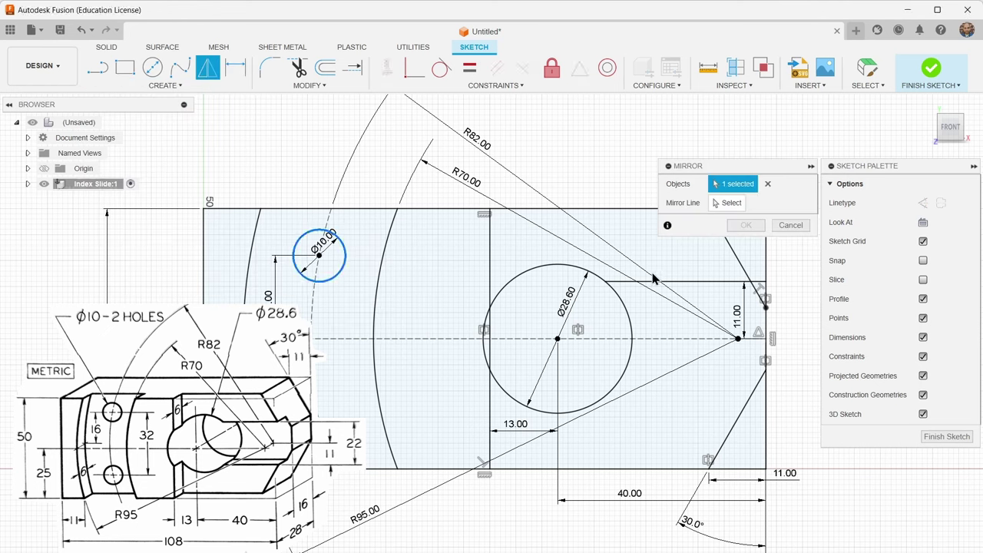
pyautogui.click(738, 266)
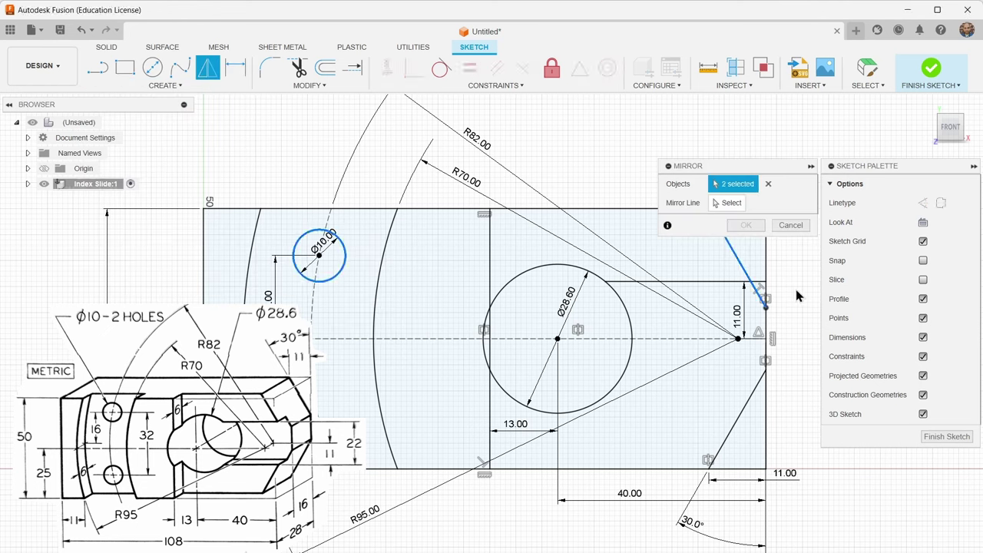
pyautogui.click(722, 283)
pyautogui.click(726, 203)
pyautogui.click(690, 340)
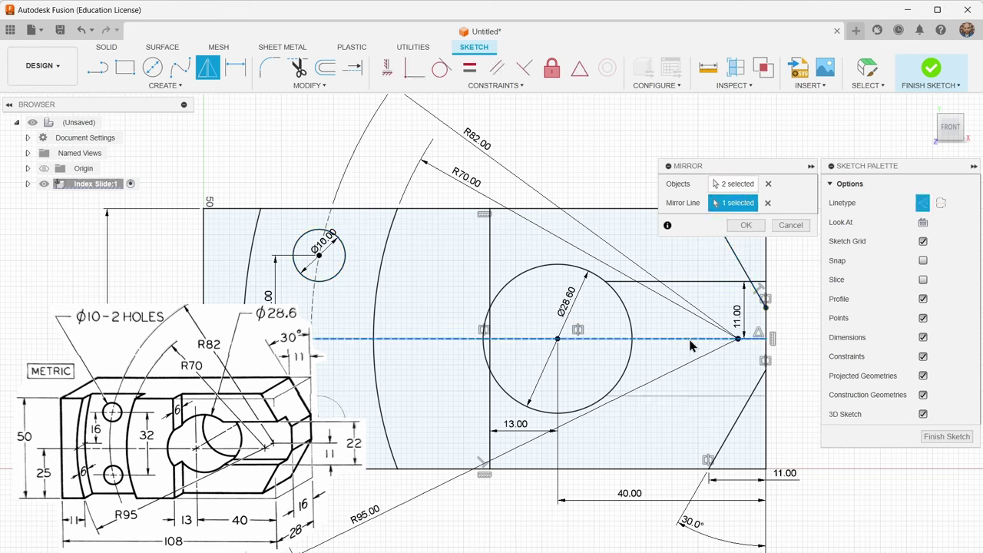
pyautogui.click(745, 226)
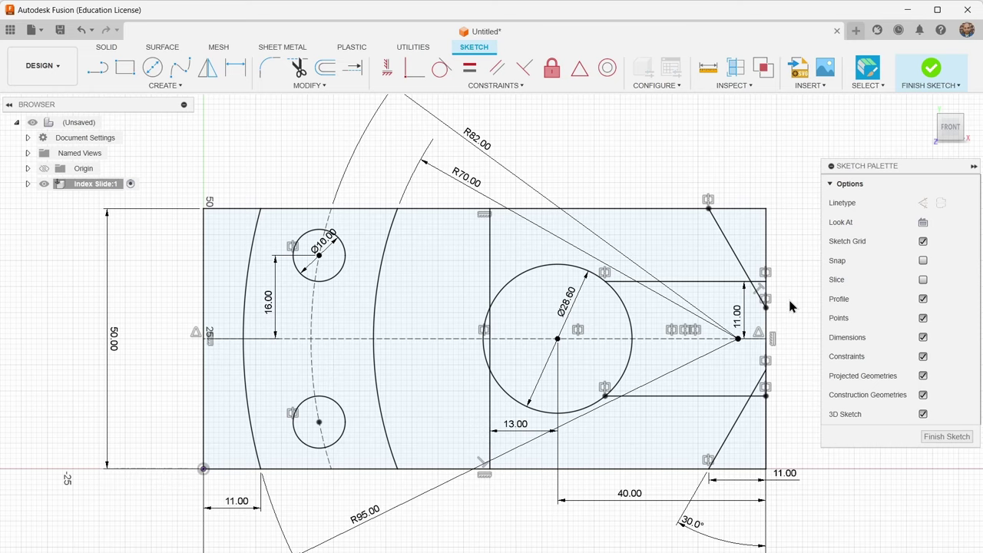
# Finish the sketch and select the six outline profiles in 3D, excluding the narrow upper-right strip.
pyautogui.click(929, 74)
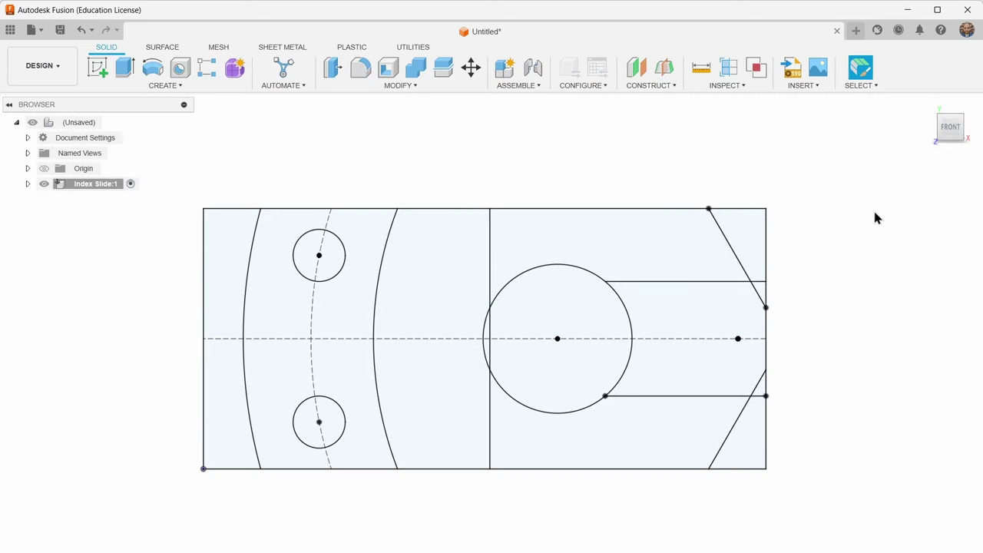
pyautogui.moveTo(923, 103)
pyautogui.keyDown('shift'); pyautogui.mouseDown(button='middle')
pyautogui.moveTo(742, 231)
pyautogui.moveTo(505, 351)
pyautogui.moveTo(713, 314)
pyautogui.moveTo(722, 325)
pyautogui.mouseUp(button='middle'); pyautogui.keyUp('shift')
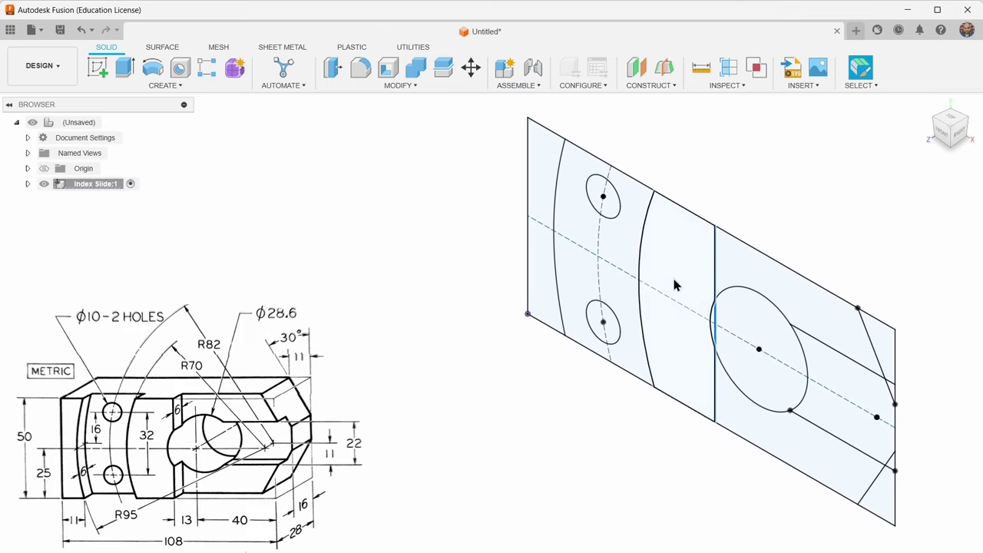
pyautogui.click(543, 189)
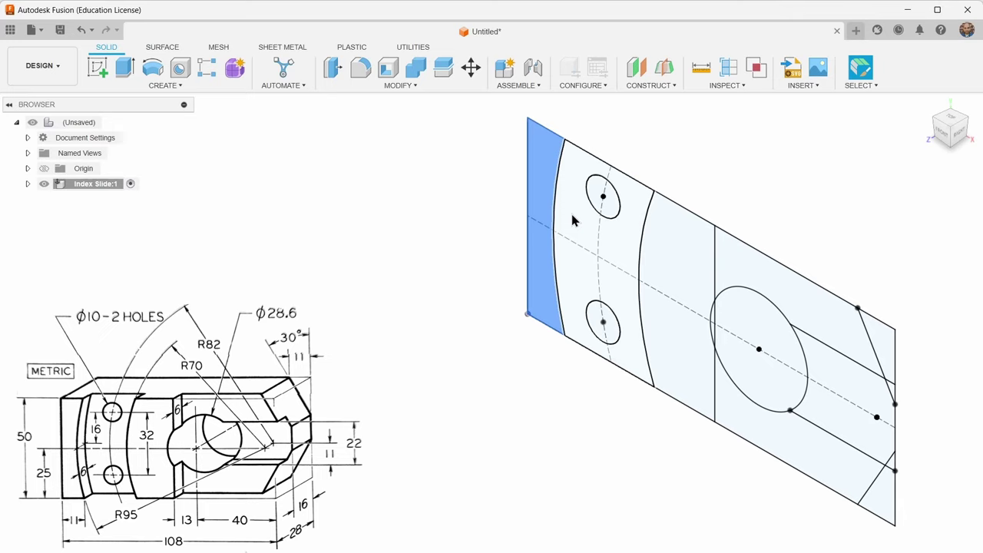
pyautogui.keyDown('shift'); pyautogui.click(578, 220); pyautogui.keyUp('shift')
pyautogui.keyDown('shift'); pyautogui.click(684, 265); pyautogui.keyUp('shift')
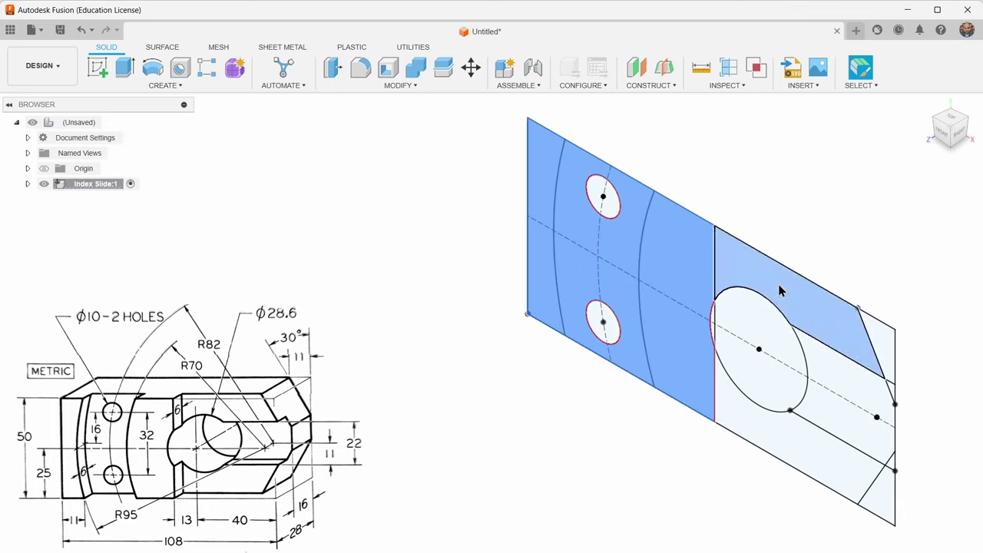
pyautogui.keyDown('shift'); pyautogui.click(779, 290); pyautogui.keyUp('shift')
pyautogui.keyDown('shift'); pyautogui.click(833, 377); pyautogui.keyUp('shift')
pyautogui.keyDown('shift'); pyautogui.click(878, 351); pyautogui.keyUp('shift')
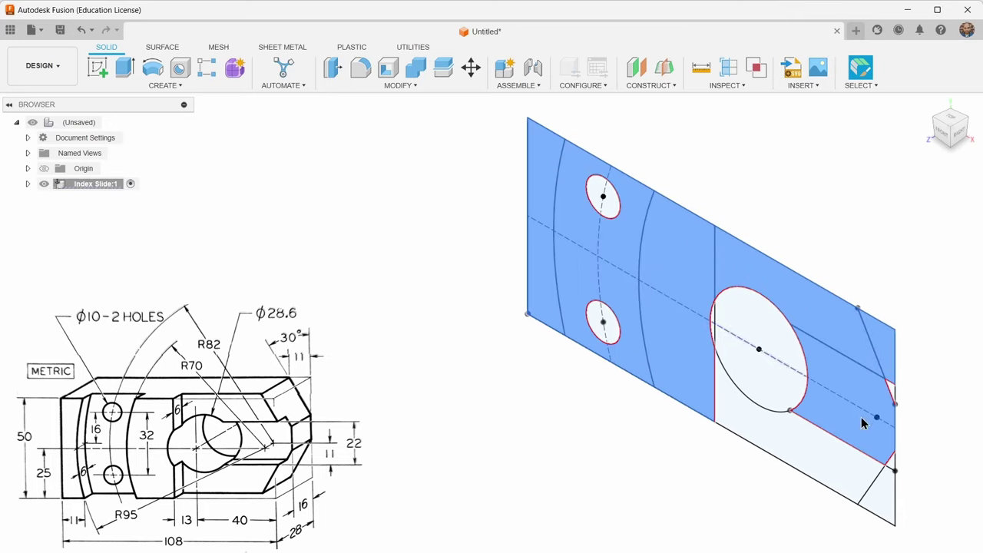
pyautogui.keyDown('shift'); pyautogui.click(837, 474); pyautogui.keyUp('shift')
pyautogui.keyDown('shift'); pyautogui.click(885, 350); pyautogui.keyUp('shift')
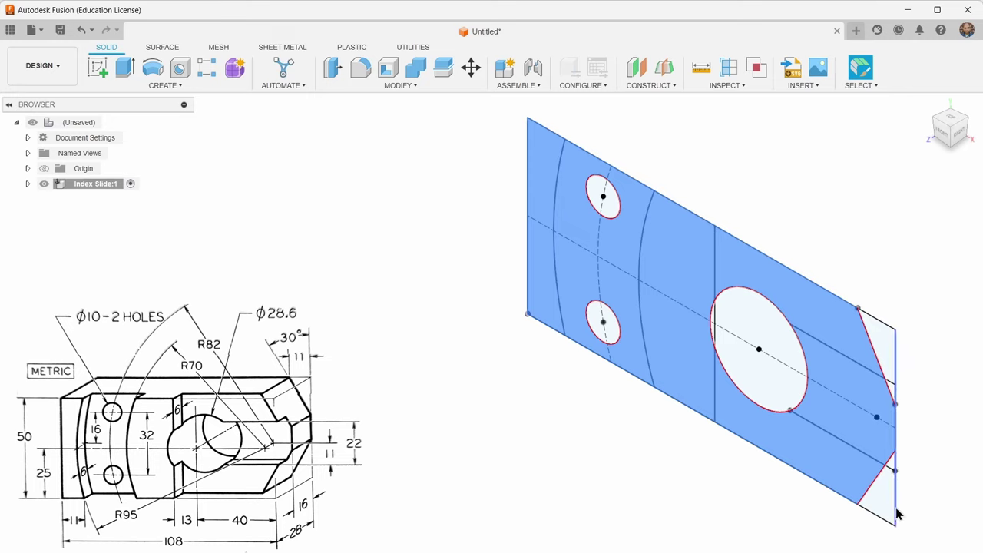
# Extrude the selected profiles -28 mm to the opposite side, forming the solid block.
pyautogui.click(125, 68)
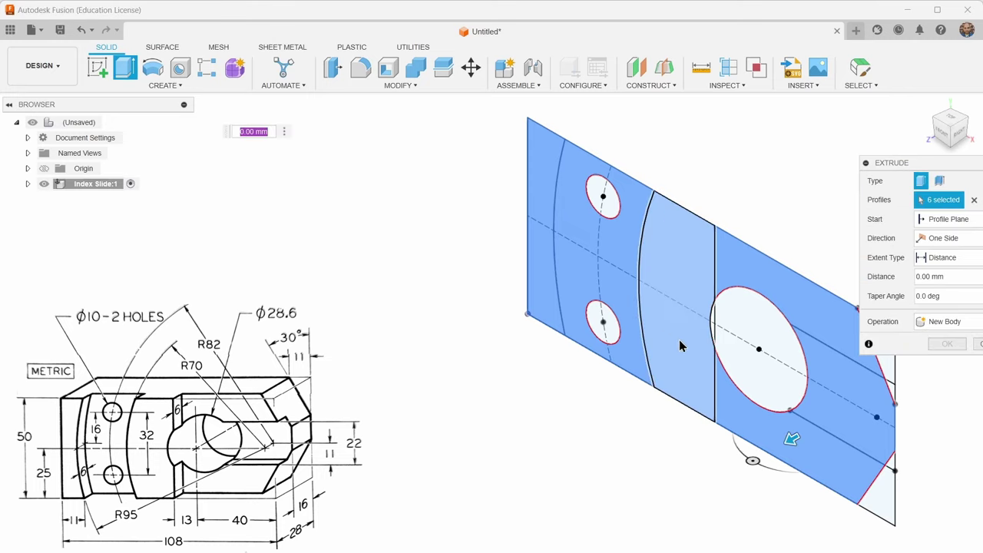
pyautogui.moveTo(793, 445); pyautogui.dragTo(684, 461)
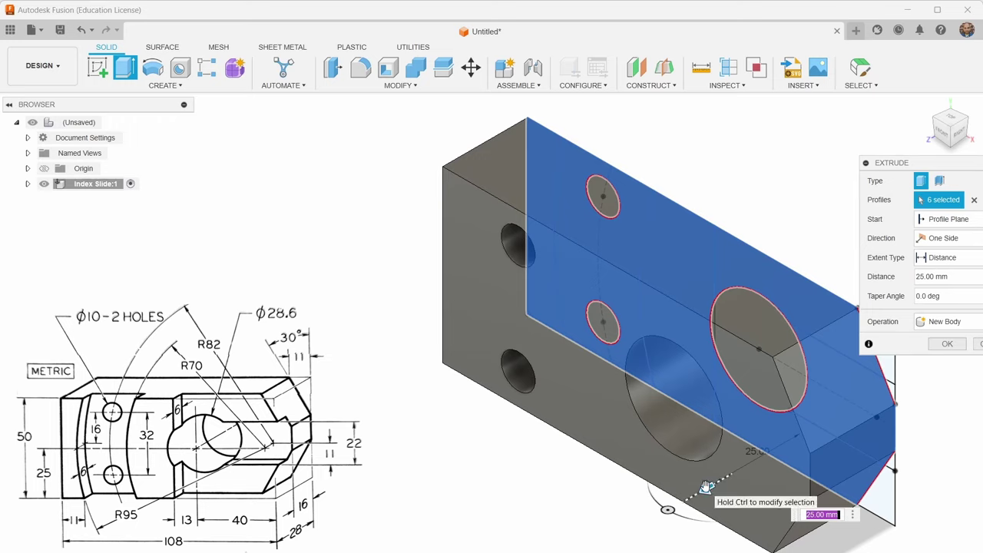
pyautogui.moveTo(707, 489); pyautogui.dragTo(851, 351)
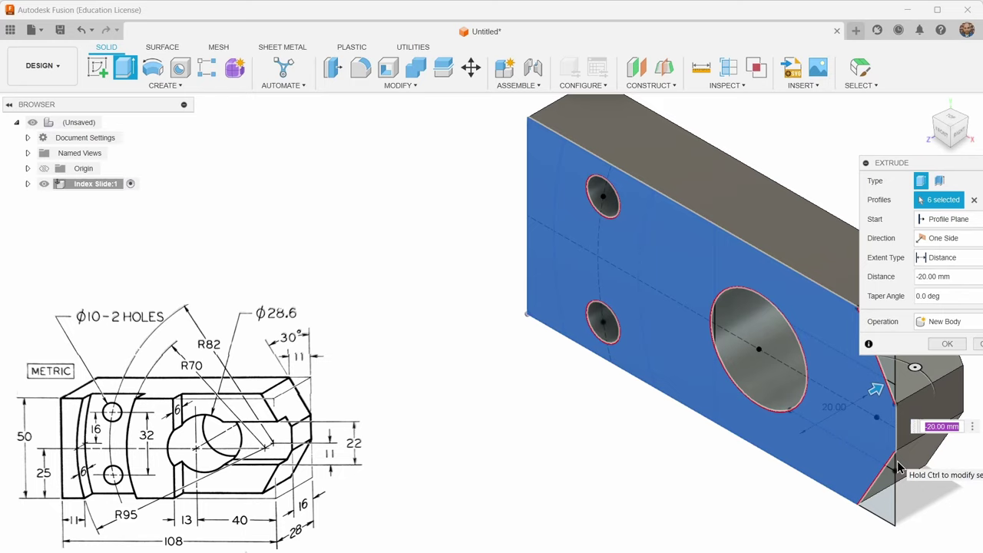
pyautogui.press('BackSpace')
pyautogui.write('-28')
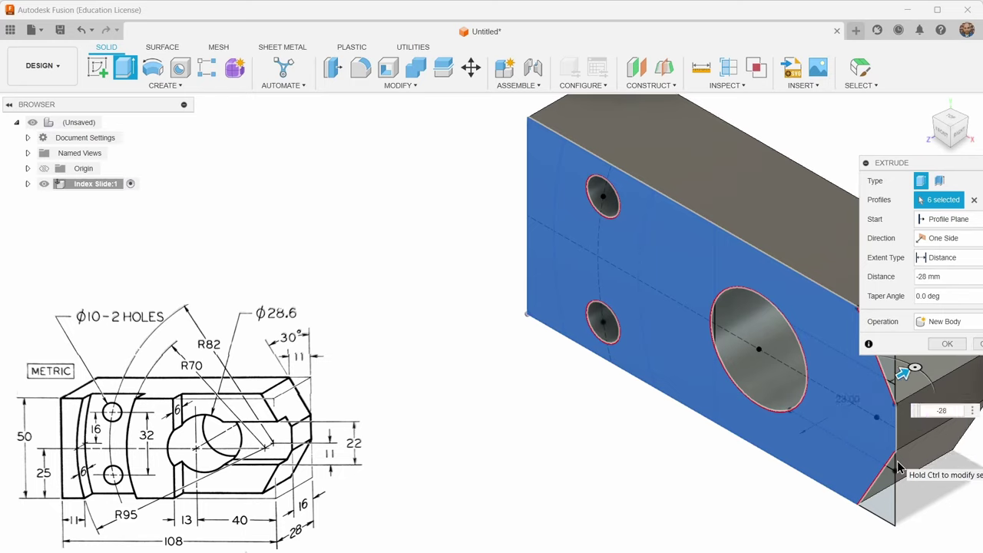
pyautogui.press('Return')
pyautogui.scroll(2, 602, 491)
pyautogui.scroll(-3, 600, 481)
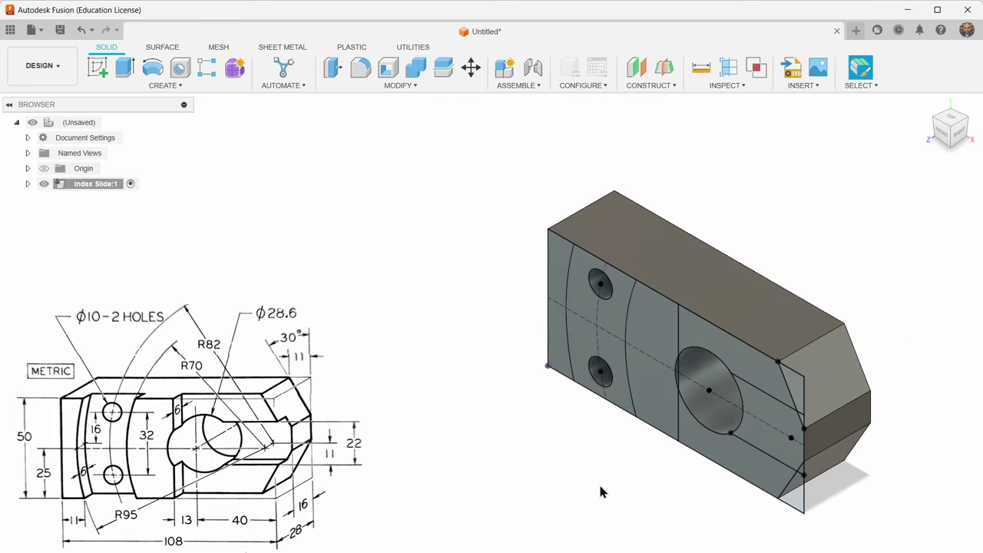
pyautogui.click(581, 314)
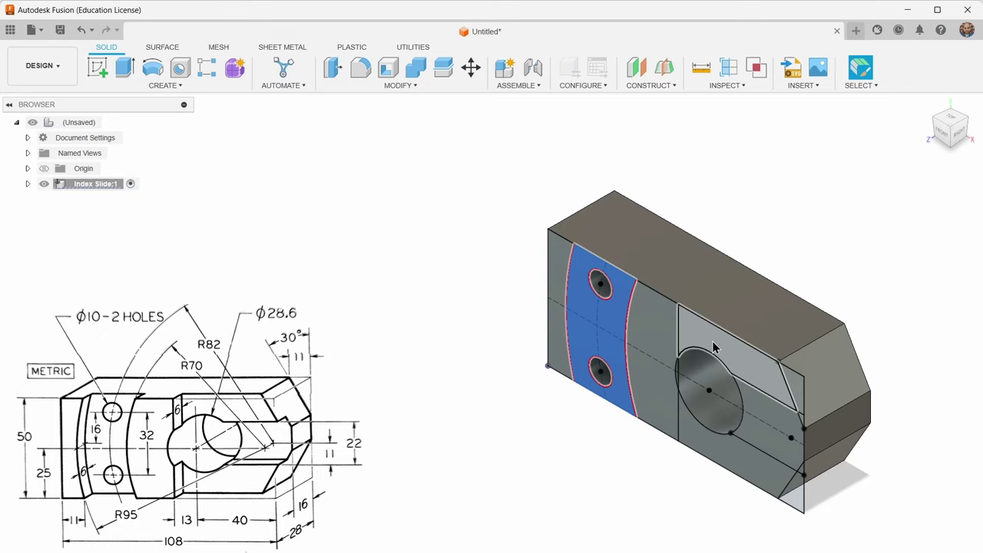
# Cut the curved strip and the two front faces around the large hole 5 mm deep.
pyautogui.keyDown('ctrl'); pyautogui.click(713, 347); pyautogui.keyUp('ctrl')
pyautogui.keyDown('ctrl'); pyautogui.click(763, 410); pyautogui.keyUp('ctrl')
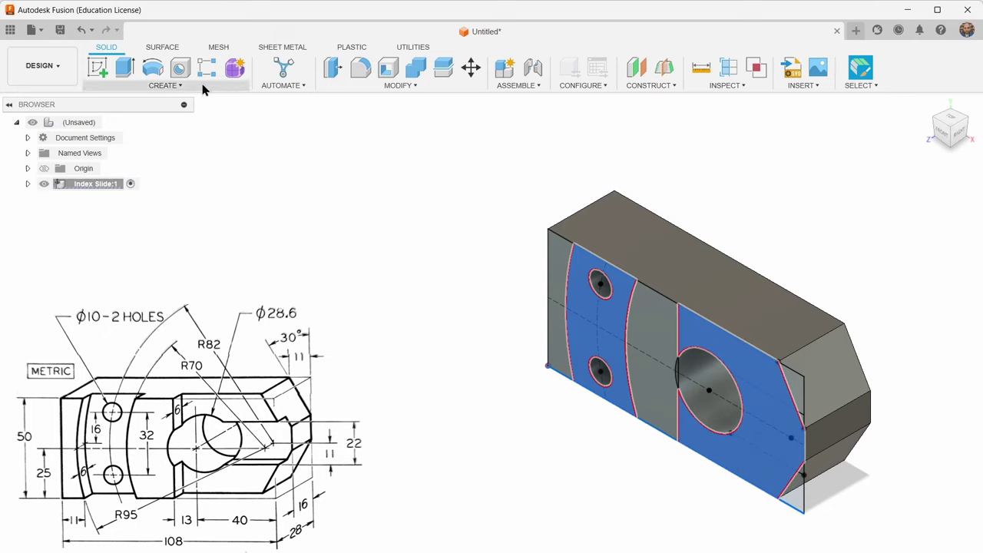
pyautogui.click(125, 69)
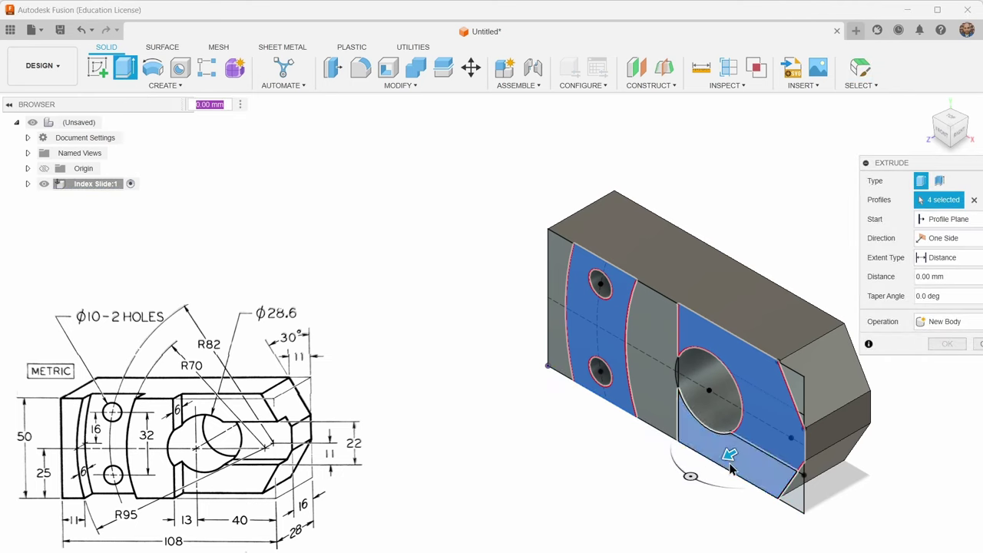
pyautogui.moveTo(732, 453); pyautogui.dragTo(756, 438)
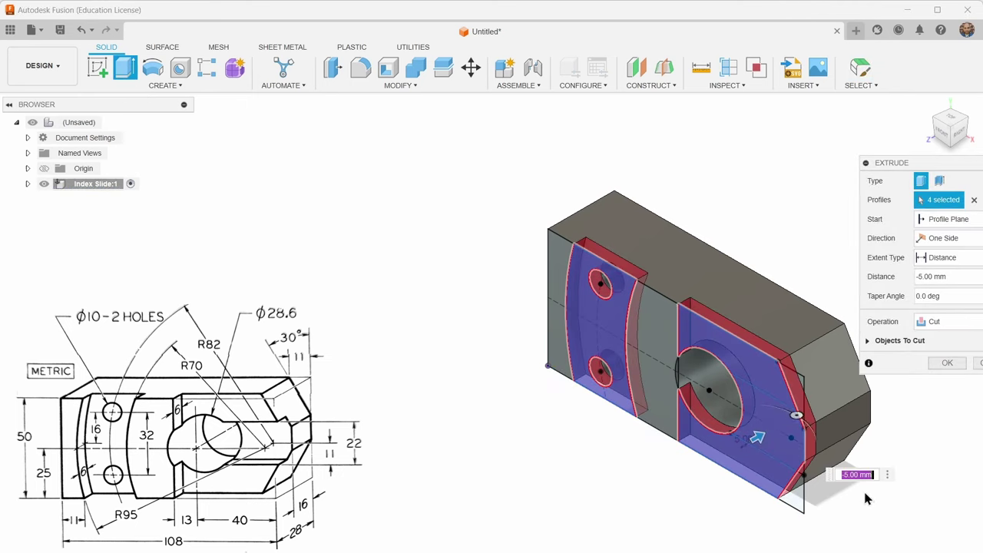
pyautogui.press('Return')
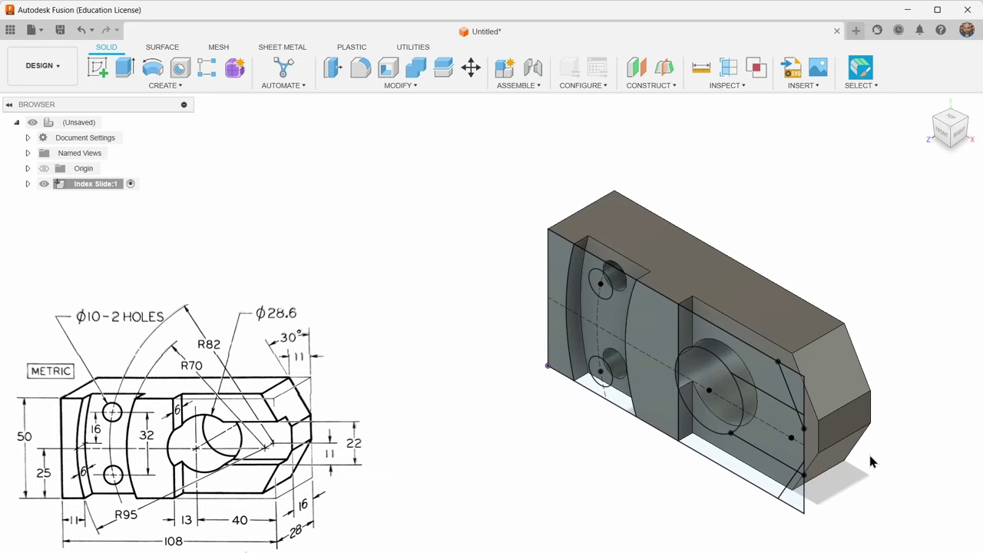
pyautogui.scroll(2, 868, 452)
pyautogui.scroll(-1, 867, 451)
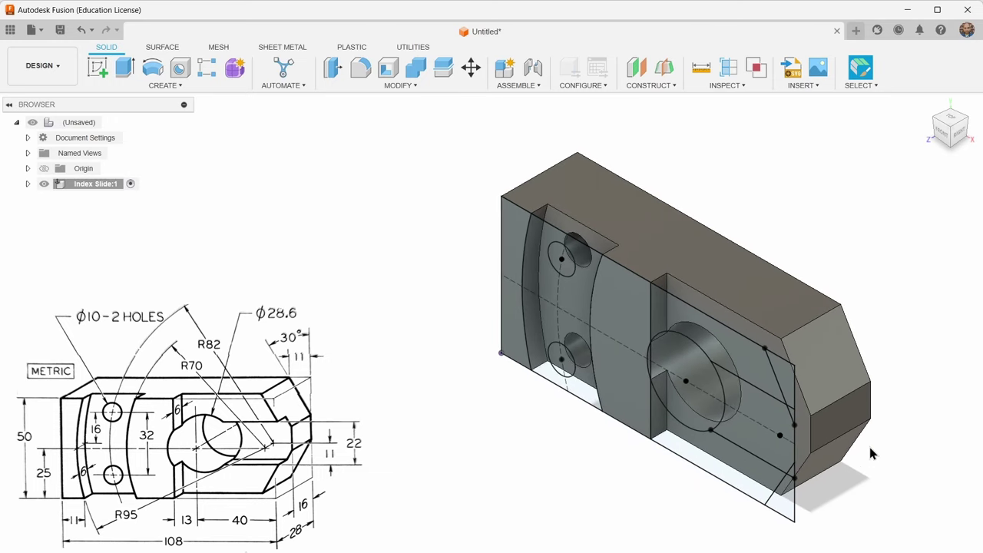
# Set up a 15 mm extrude cut of the curved slot profile starting from the part's face.
pyautogui.click(754, 412)
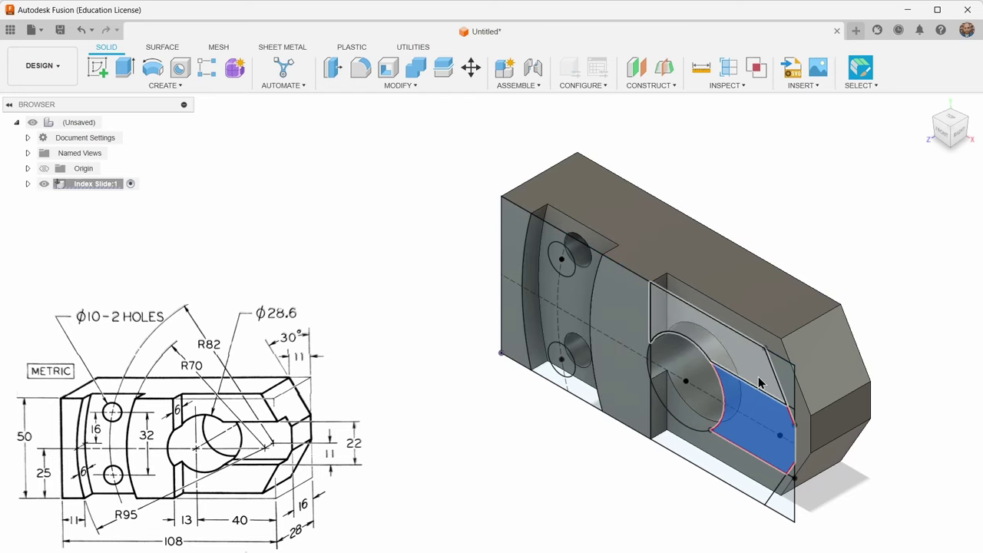
pyautogui.click(125, 69)
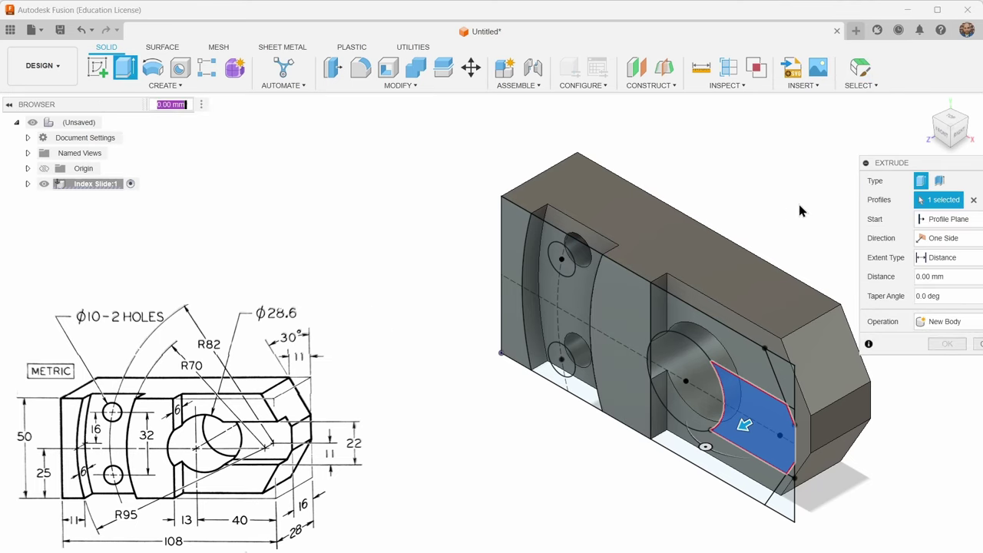
pyautogui.click(942, 220)
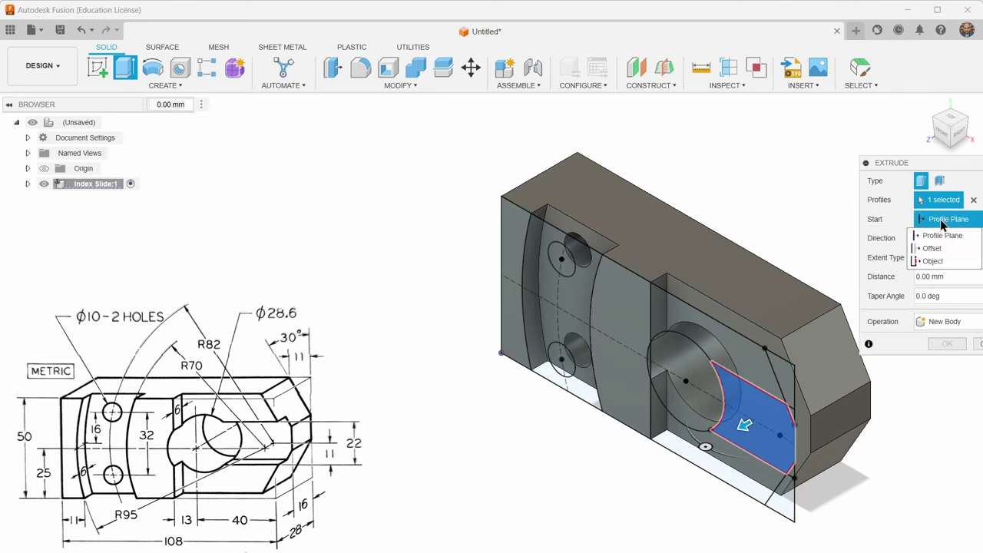
pyautogui.click(932, 261)
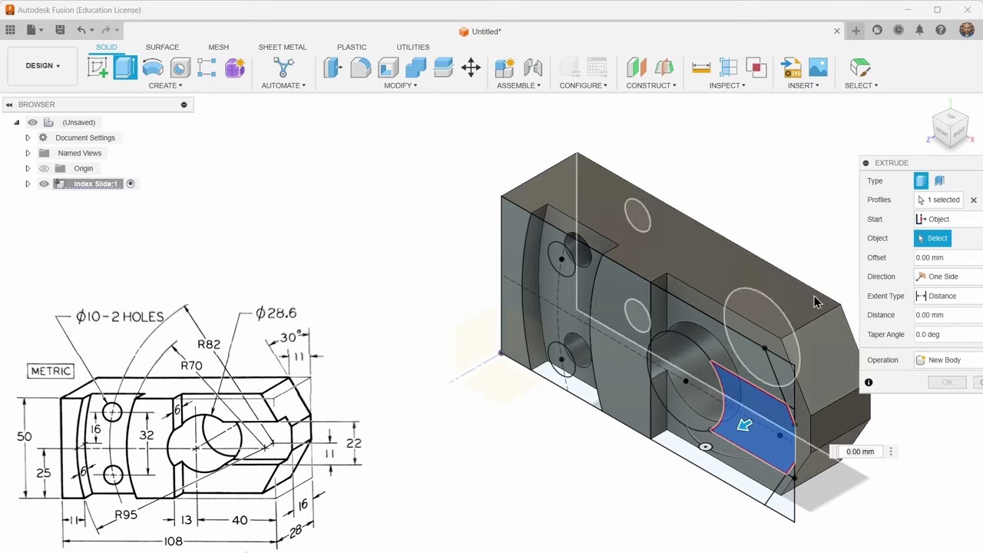
pyautogui.click(815, 303)
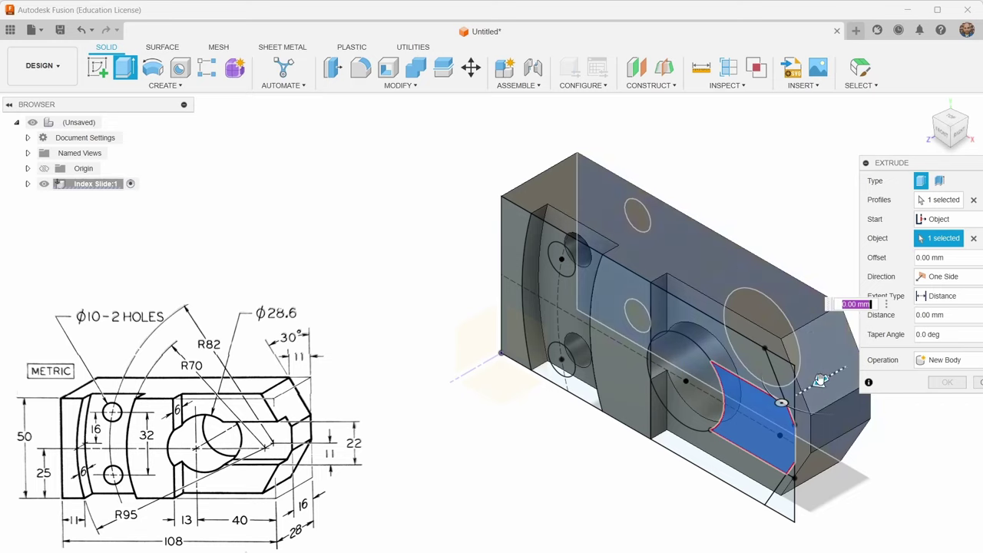
pyautogui.moveTo(820, 380)
pyautogui.mouseDown()
pyautogui.moveTo(806, 390)
pyautogui.moveTo(814, 393)
pyautogui.mouseUp()
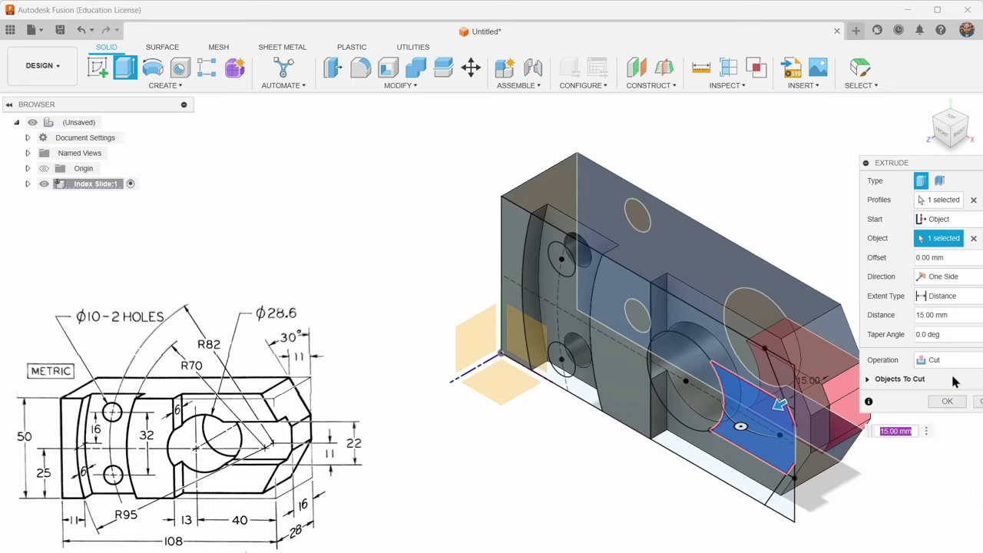
# Give the cut a -16 mm start offset and an All extent type.
pyautogui.click(950, 258)
pyautogui.write('16')
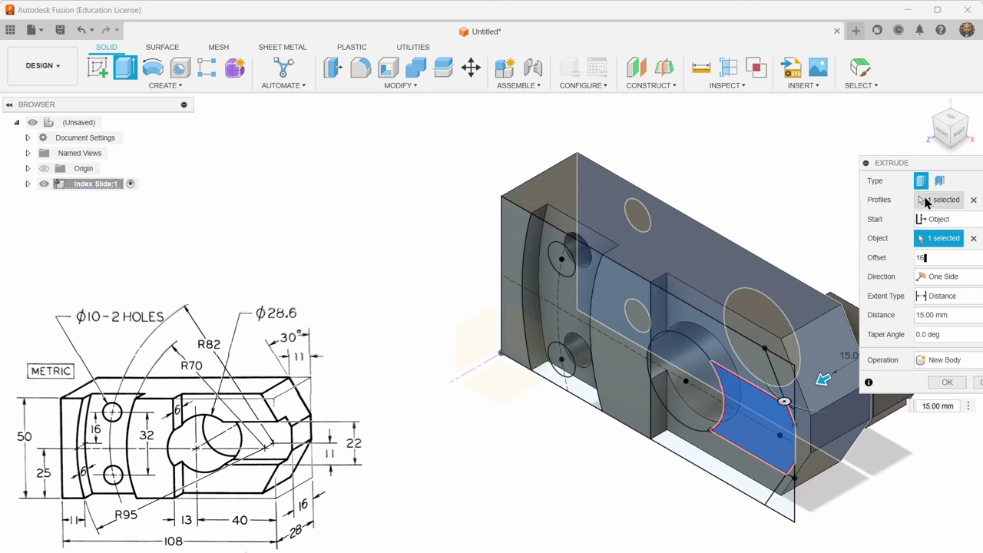
pyautogui.moveTo(931, 165); pyautogui.dragTo(950, 102)
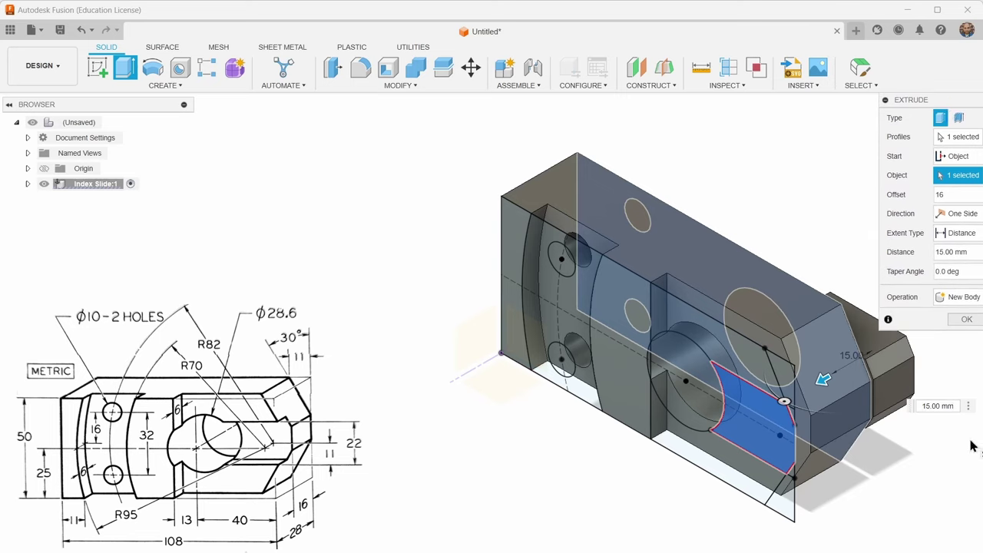
pyautogui.write('-')
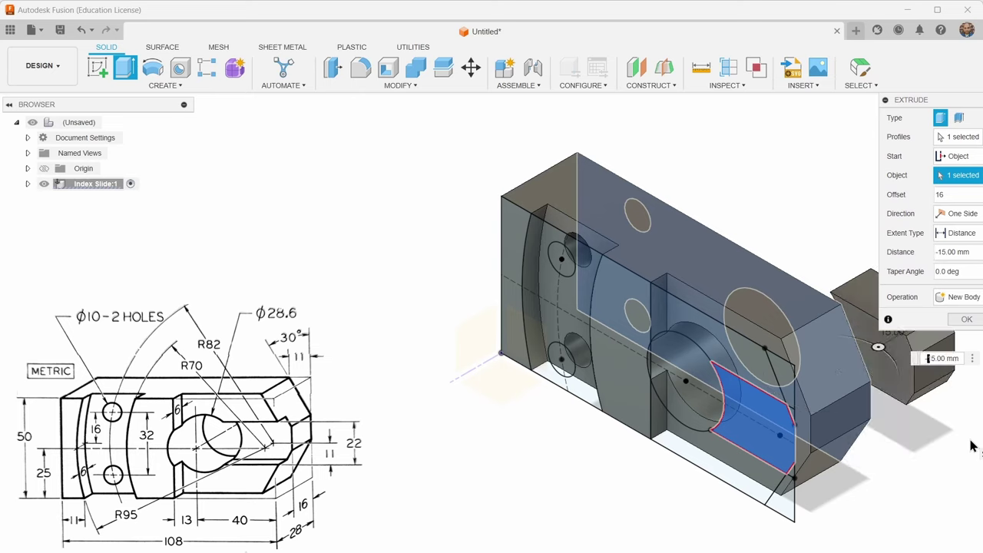
pyautogui.press('BackSpace')
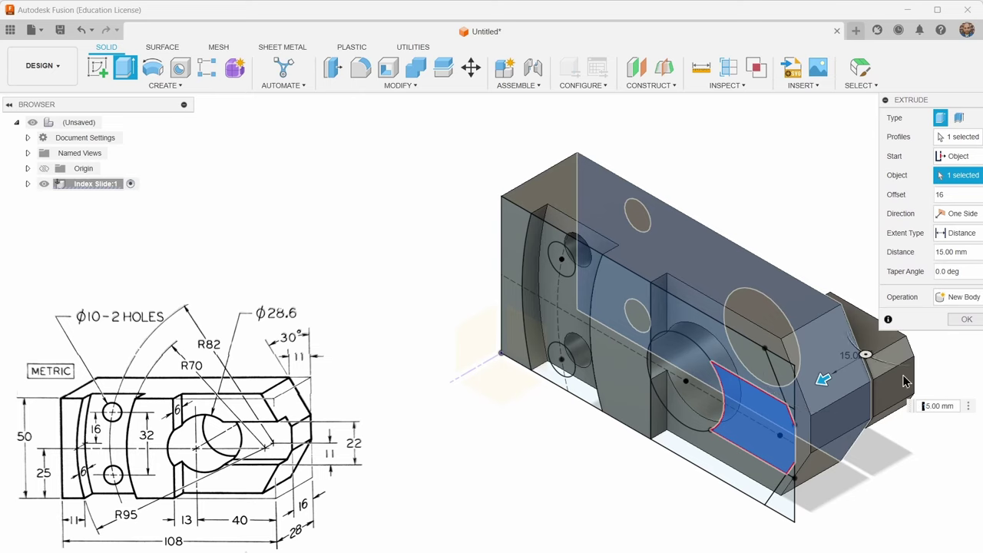
pyautogui.click(953, 195)
pyautogui.write('1')
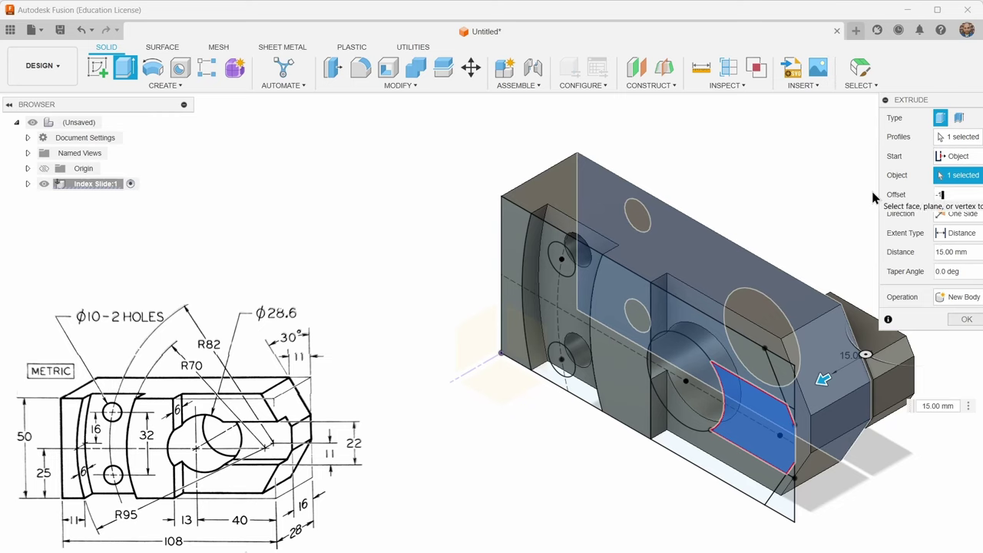
pyautogui.write('66')
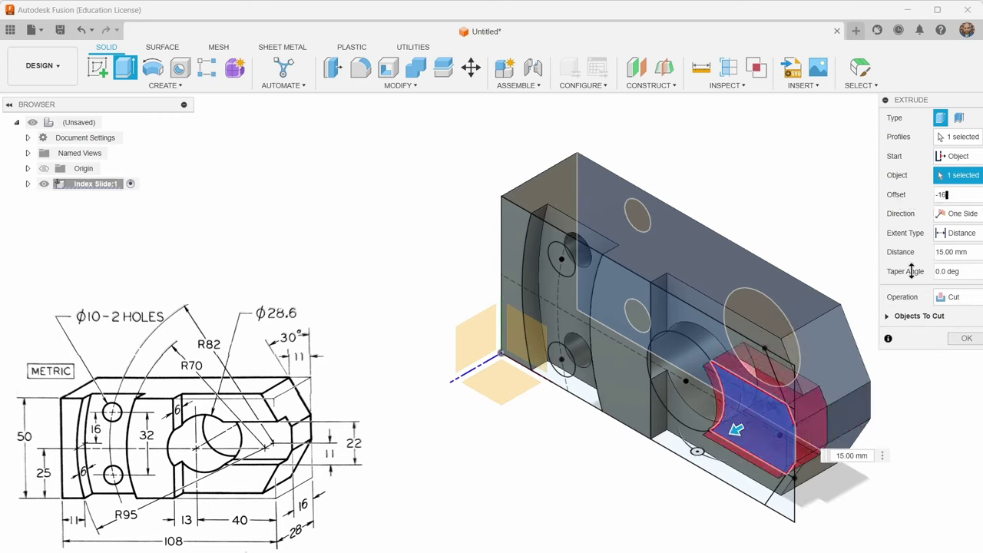
pyautogui.click(959, 232)
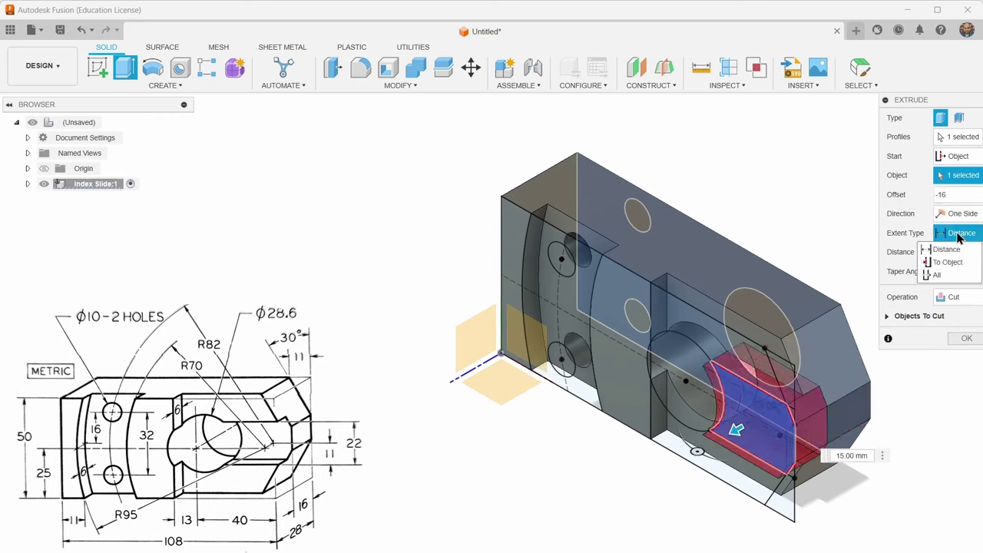
pyautogui.click(942, 275)
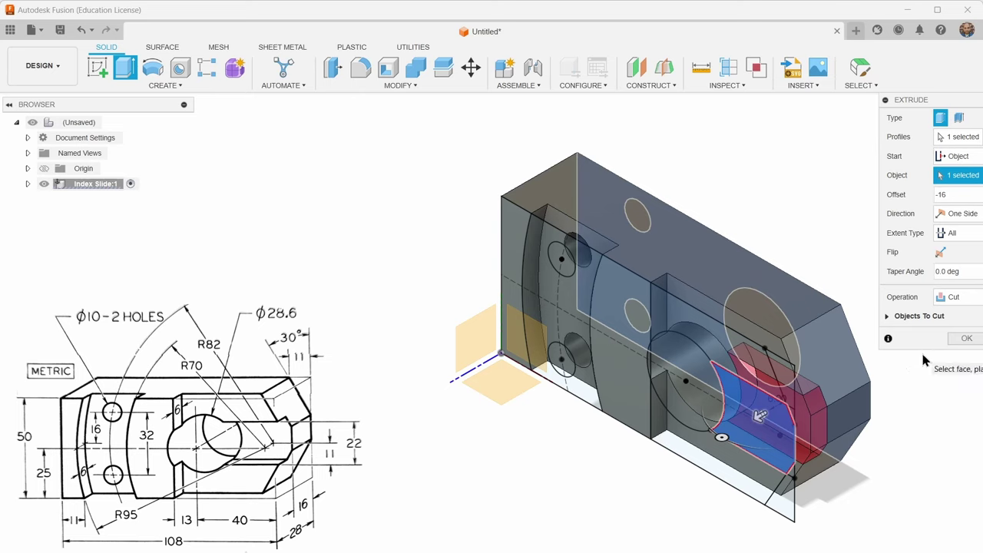
pyautogui.moveTo(925, 101); pyautogui.dragTo(879, 104)
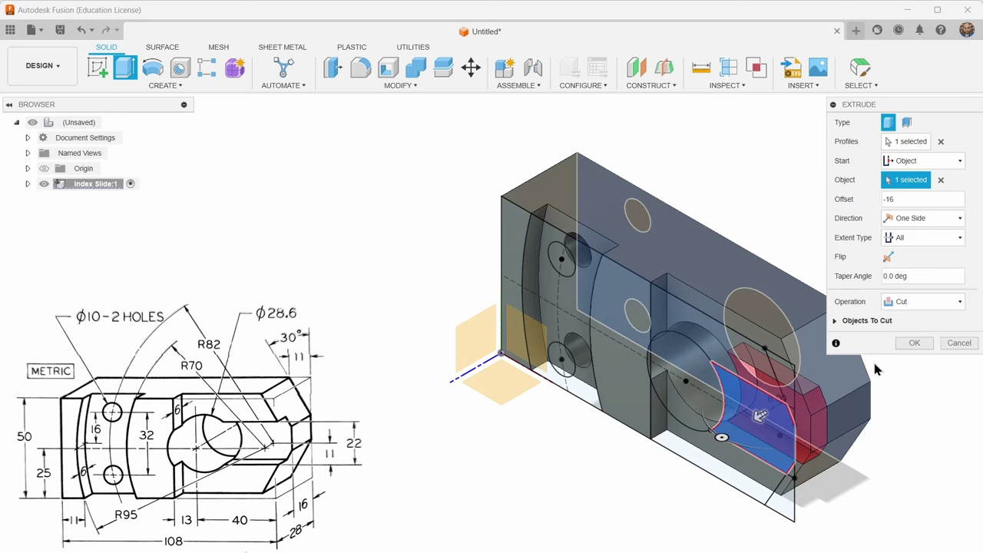
# Expand Index Slide:1 in the Browser and hide the Sketches folder.
pyautogui.click(28, 183)
pyautogui.click(55, 229)
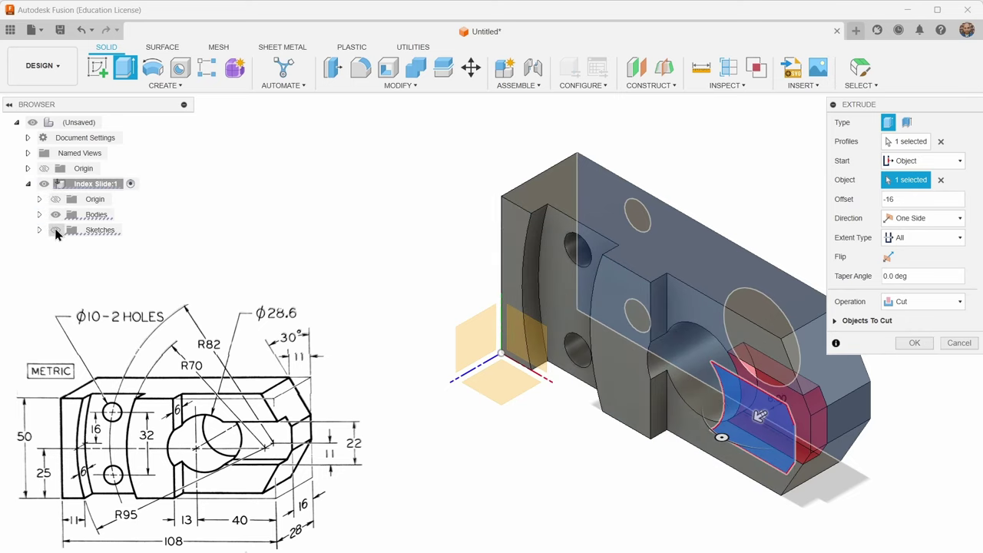
pyautogui.scroll(2, 793, 476)
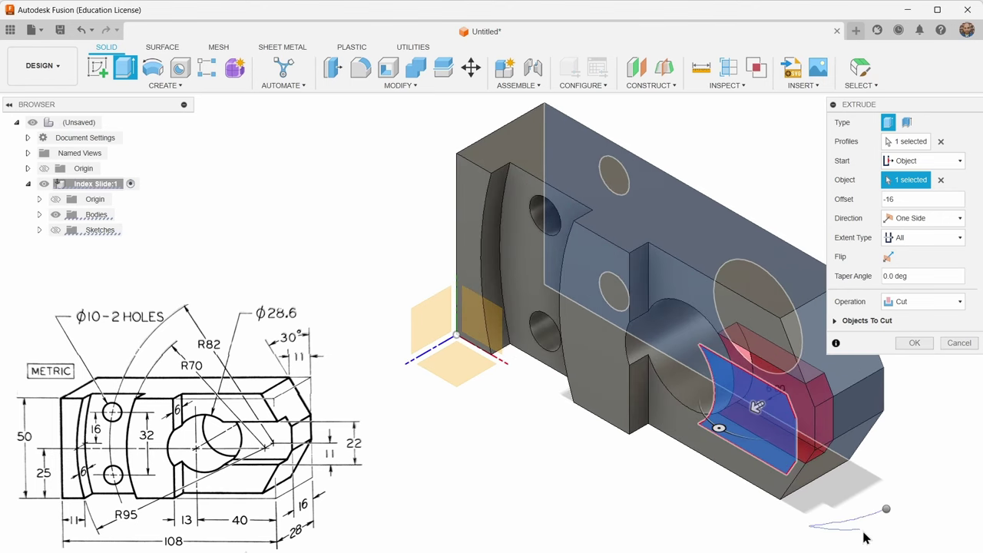
# Apply the through-all cut, dismiss the accidental Move tool, then check the front and home views.
pyautogui.press('m')
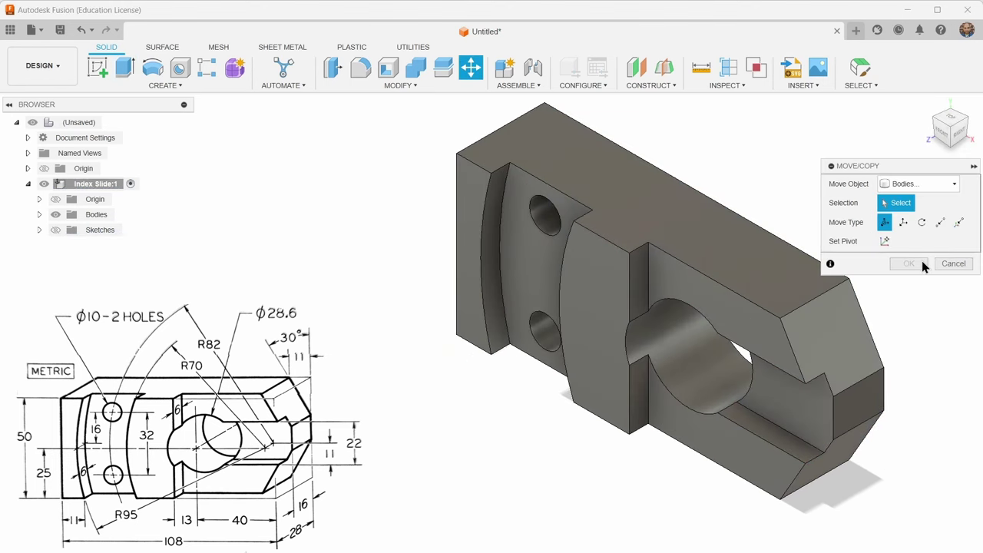
pyautogui.click(935, 263)
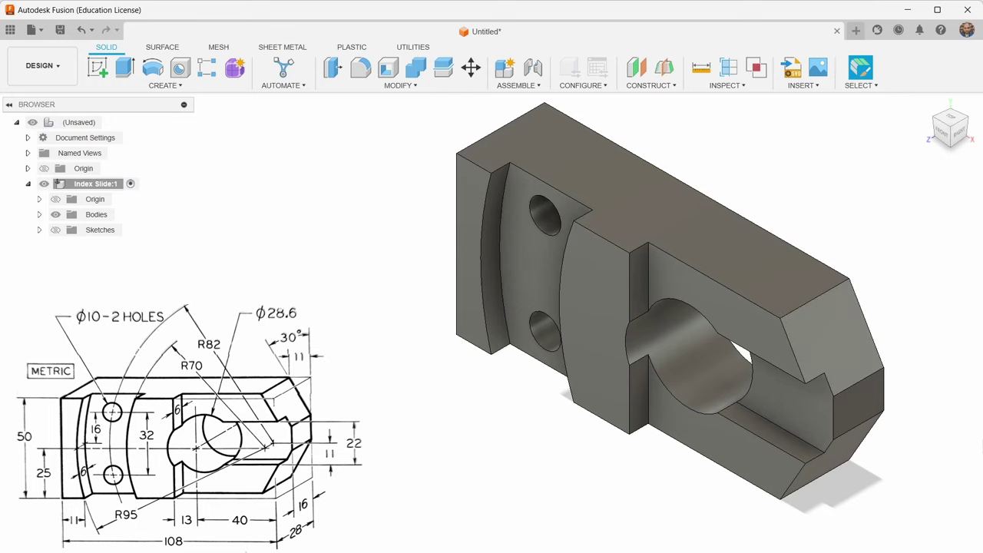
pyautogui.click(943, 130)
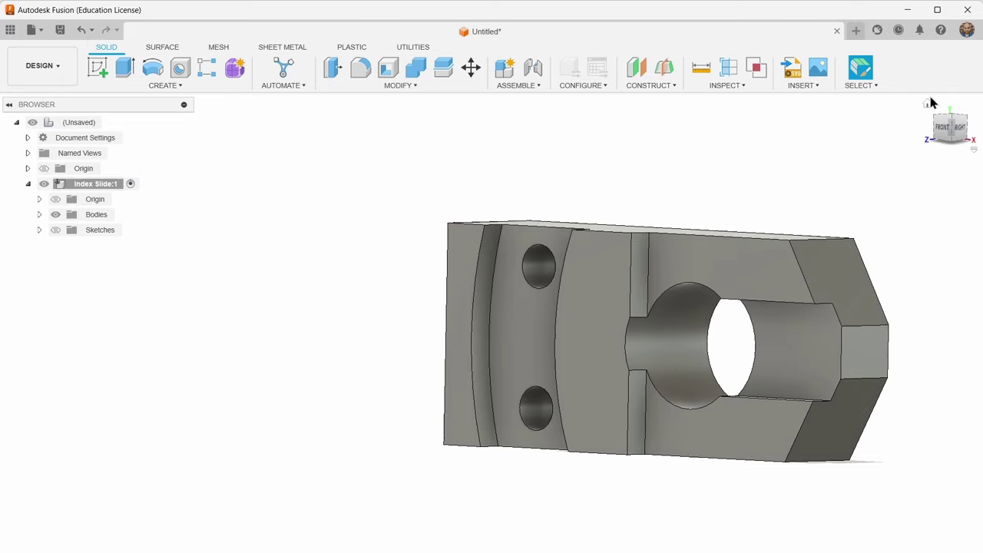
pyautogui.click(926, 106)
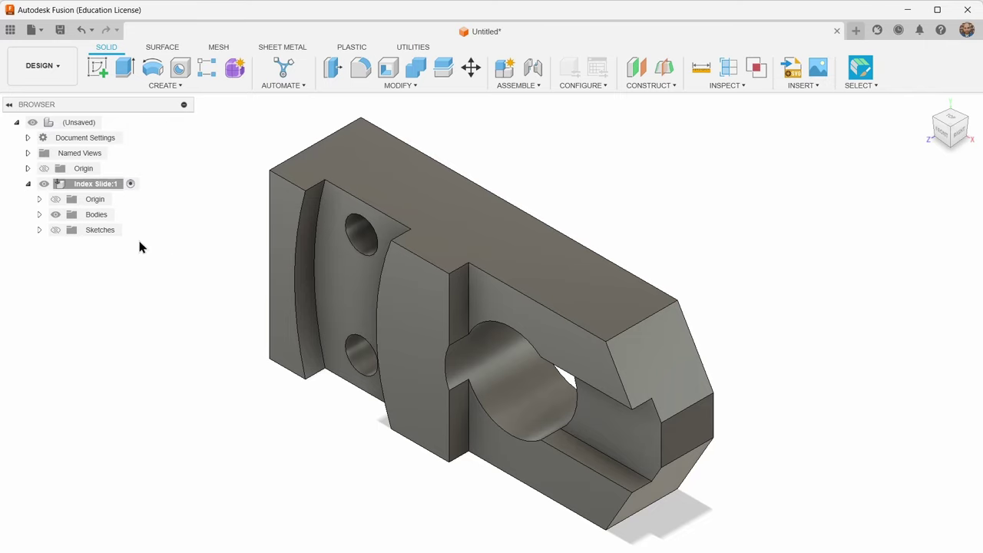
# Make Sketch1 visible and turn on Show Dimension for it.
pyautogui.click(40, 230)
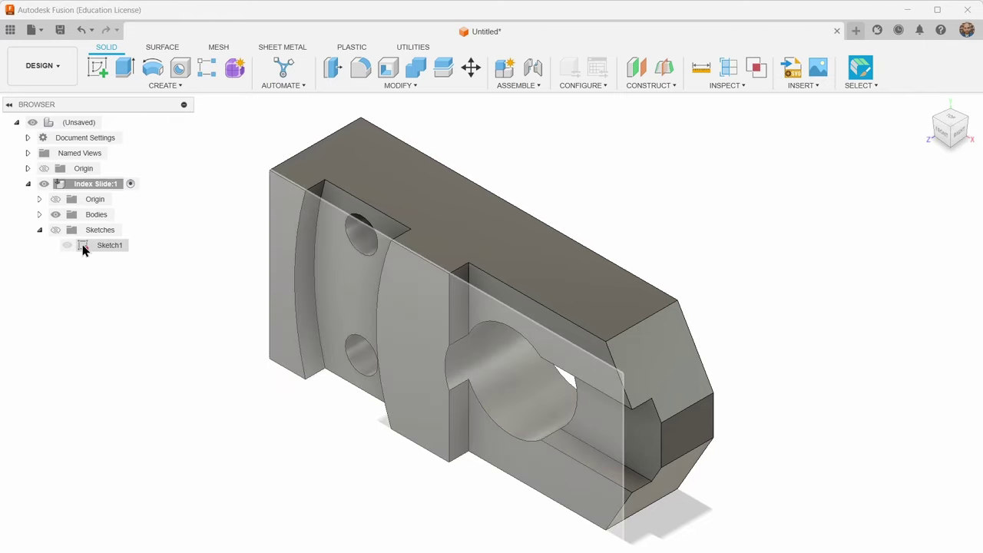
pyautogui.click(67, 246)
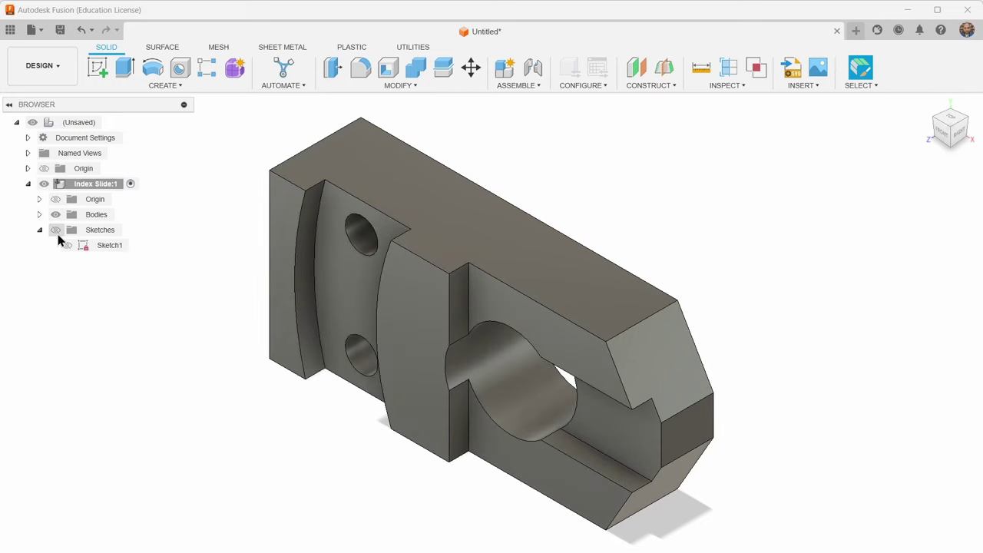
pyautogui.click(67, 245)
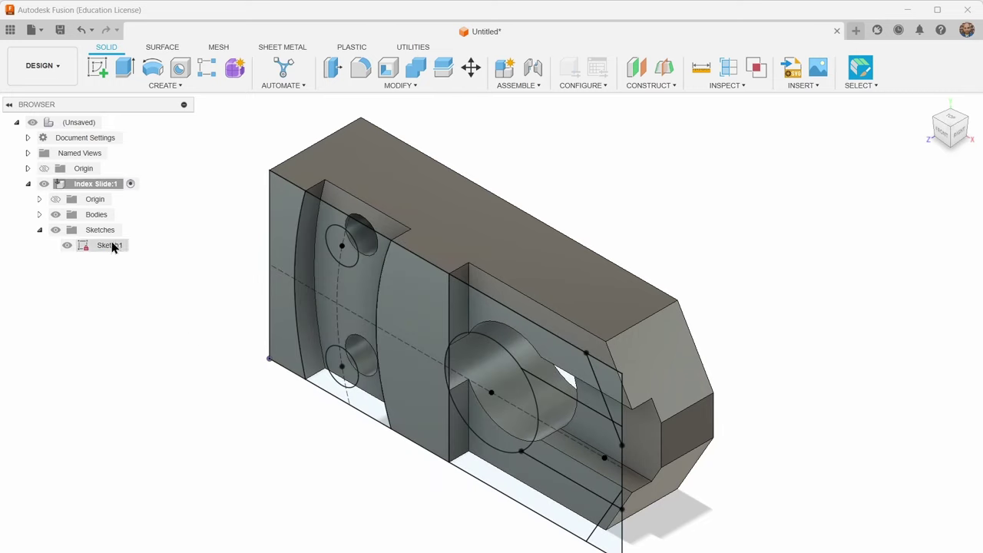
pyautogui.rightClick(110, 246)
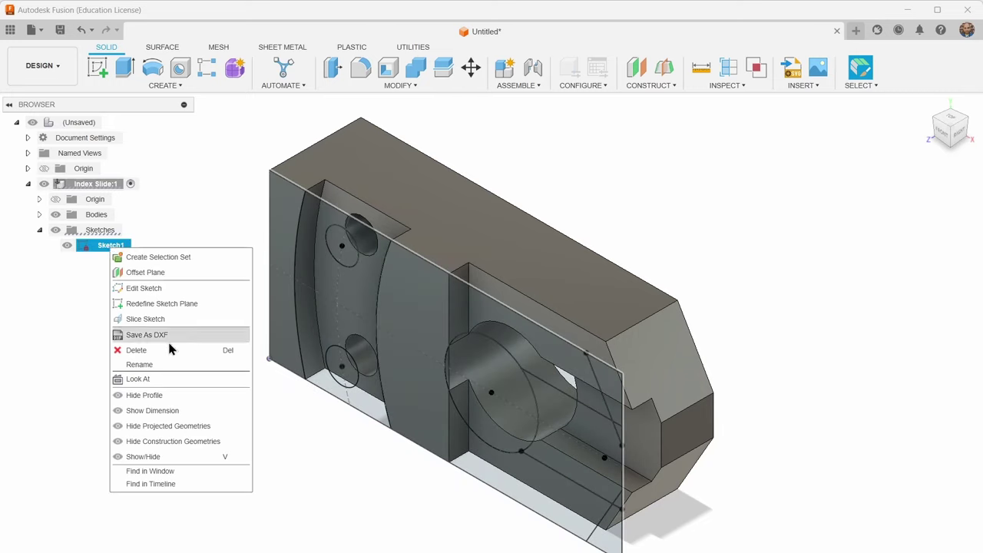
pyautogui.click(179, 411)
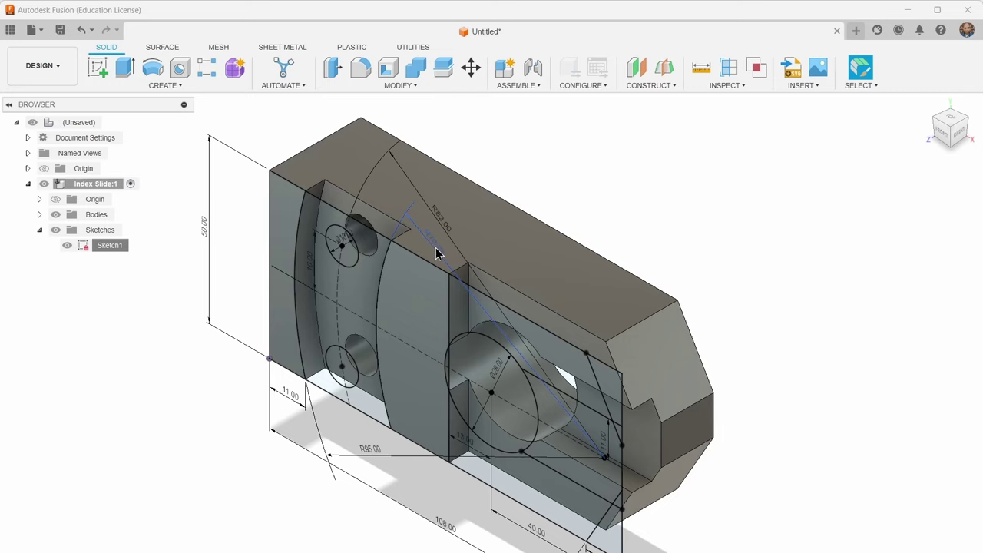
# Change the horizontal dimension beside the large hole to 16 mm.
pyautogui.doubleClick(523, 533)
pyautogui.write('1')
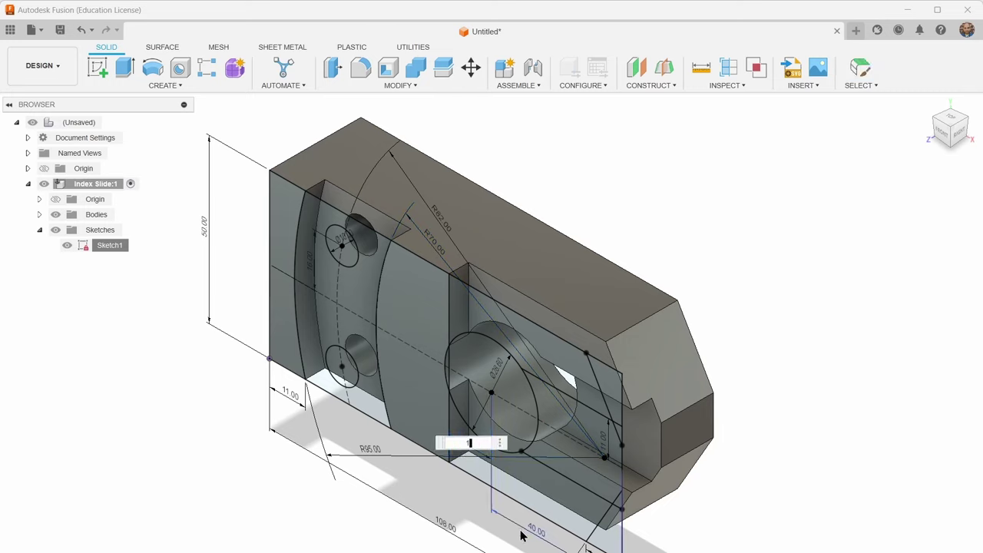
pyautogui.write('6')
pyautogui.press('Return')
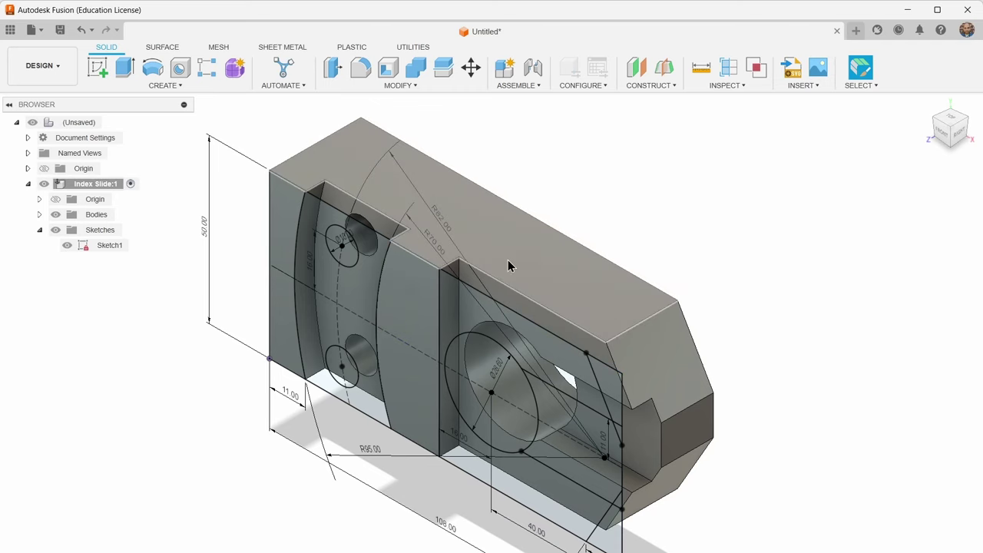
# Enlarge the large hole's diameter from 28.6 to 30 mm.
pyautogui.doubleClick(499, 377)
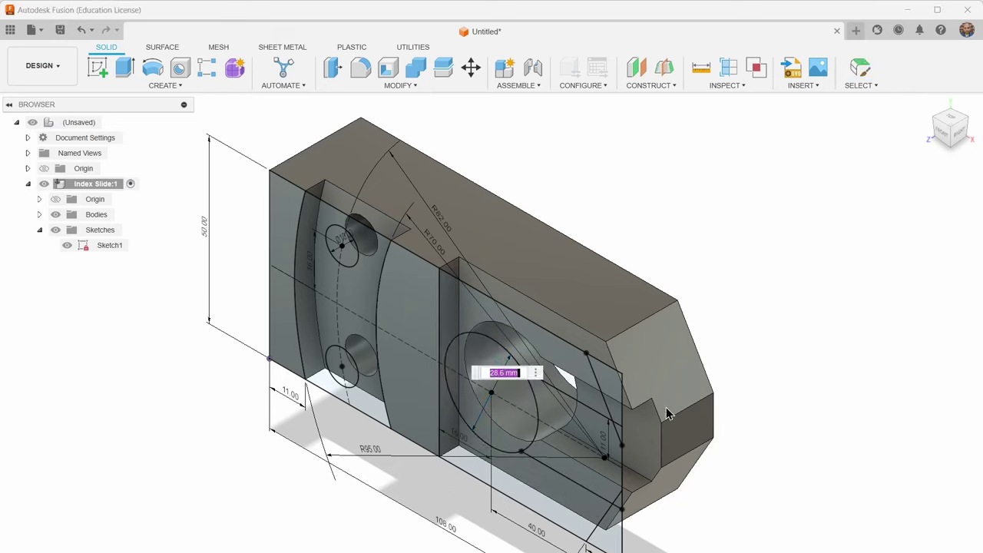
pyautogui.write('30')
pyautogui.press('Return')
pyautogui.click(631, 399)
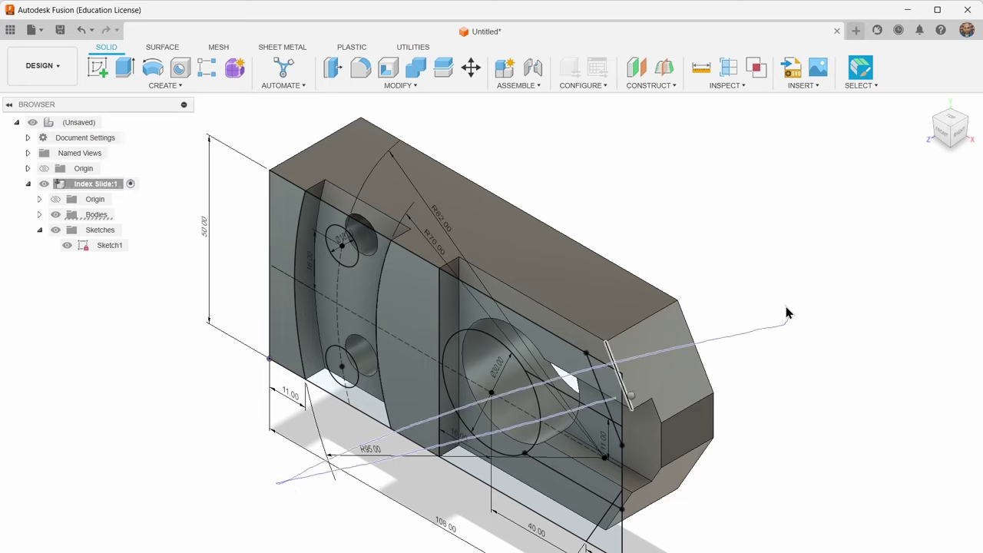